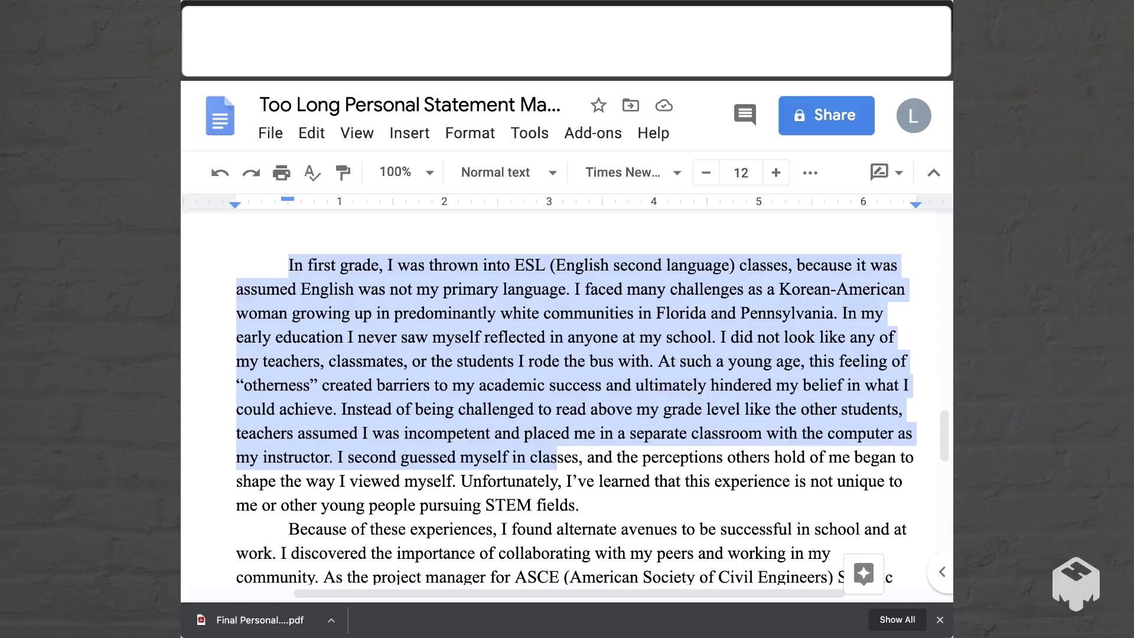
- Select the personal statement text through the end of the document and check its word count
{"action": "scroll", "coordinate": [567, 331], "scroll_direction": "down", "scroll_amount": 20}
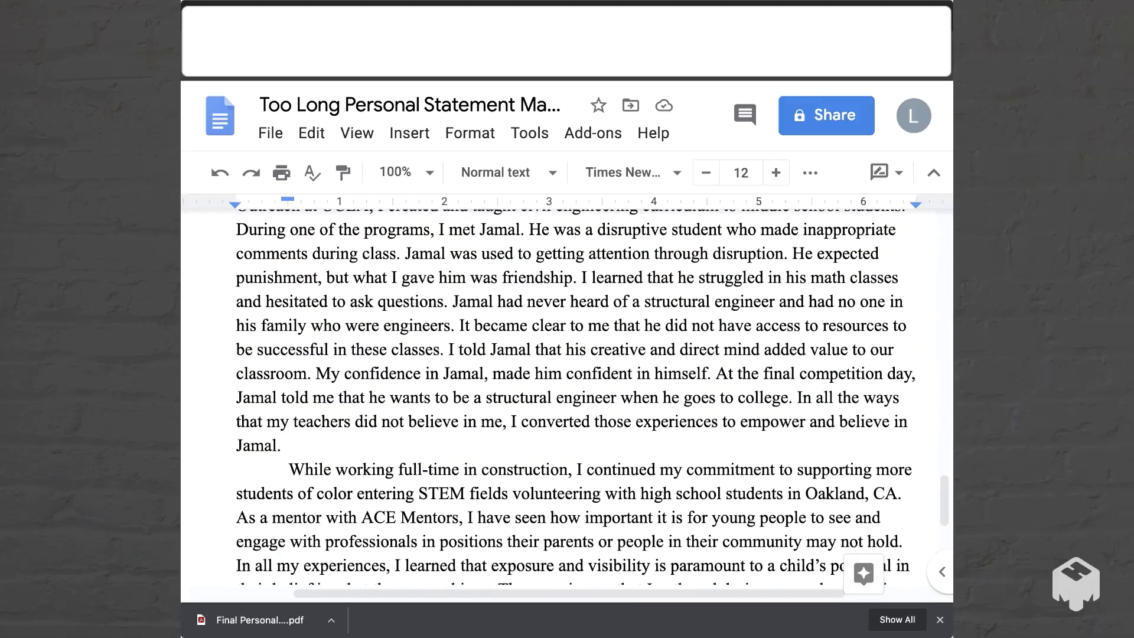
{"action": "key", "text": "super+shift+Down"}
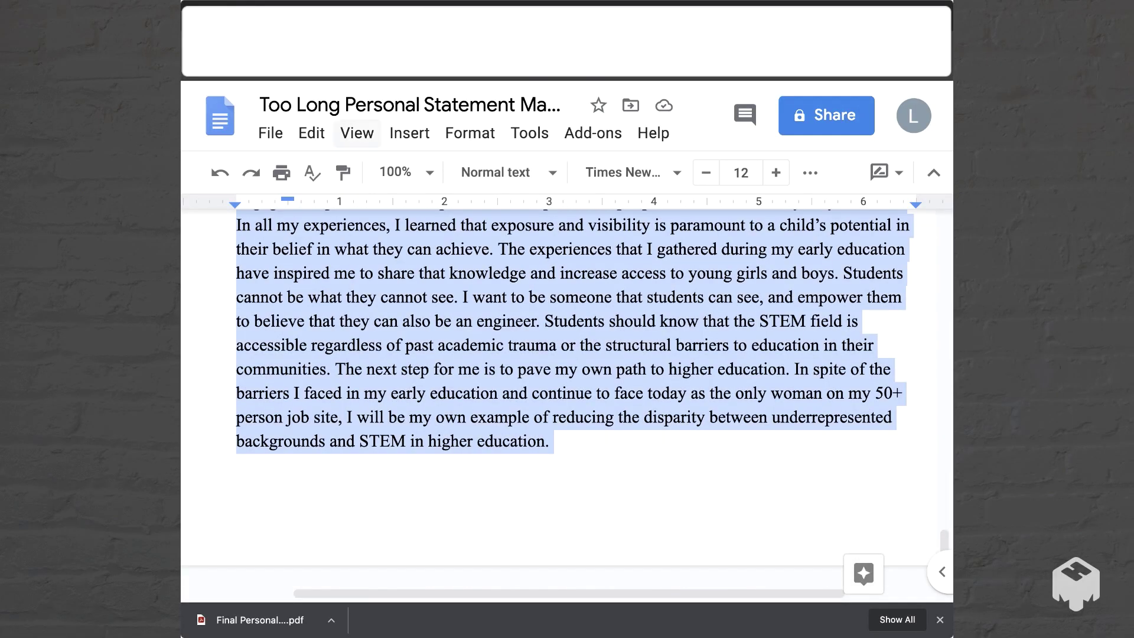
{"action": "key", "text": "super+shift+c"}
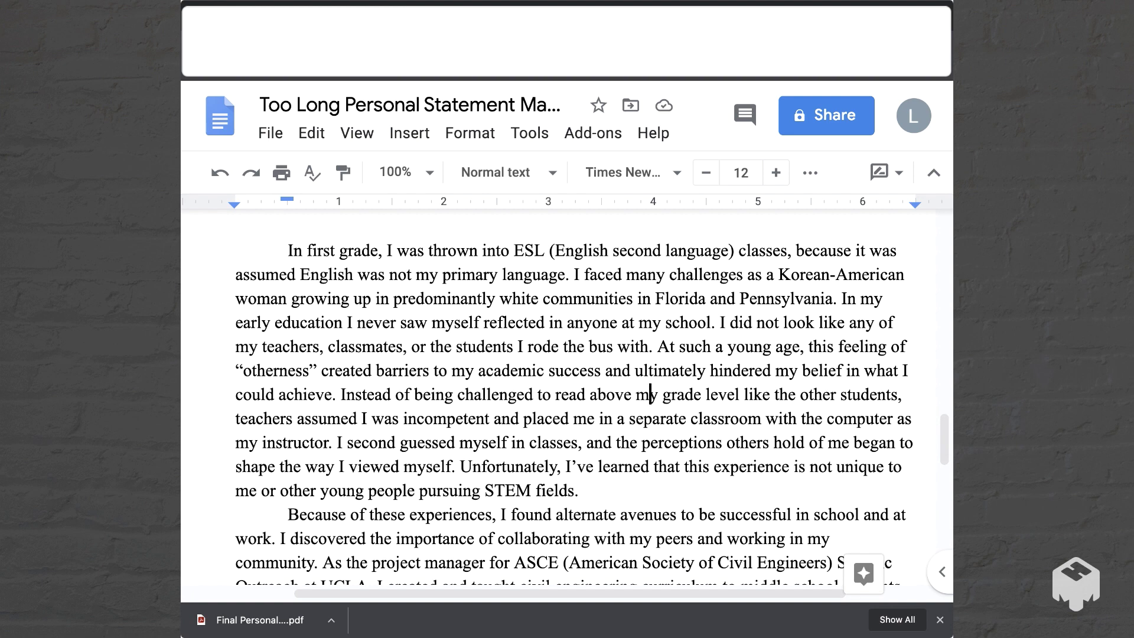
- In the first paragraph, delete "in Florida and Pennsylvania" and replace the comma after "my teachers" with "or"
{"action": "left_click_drag", "start_coordinate": [633, 299], "coordinate": [833, 299]}
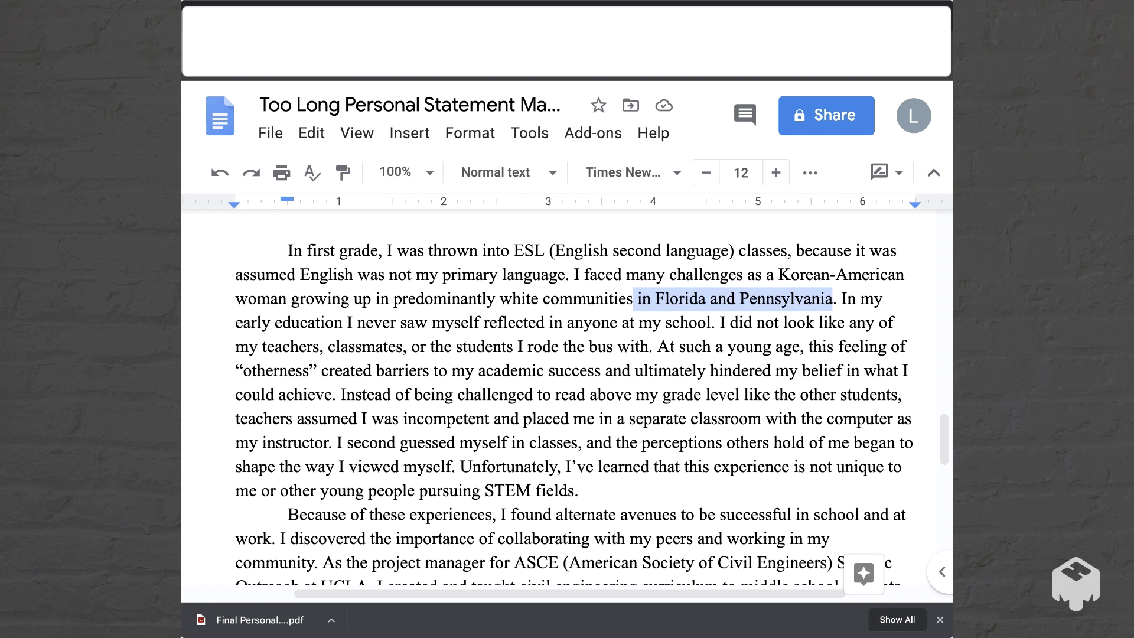
{"action": "key", "text": "BackSpace"}
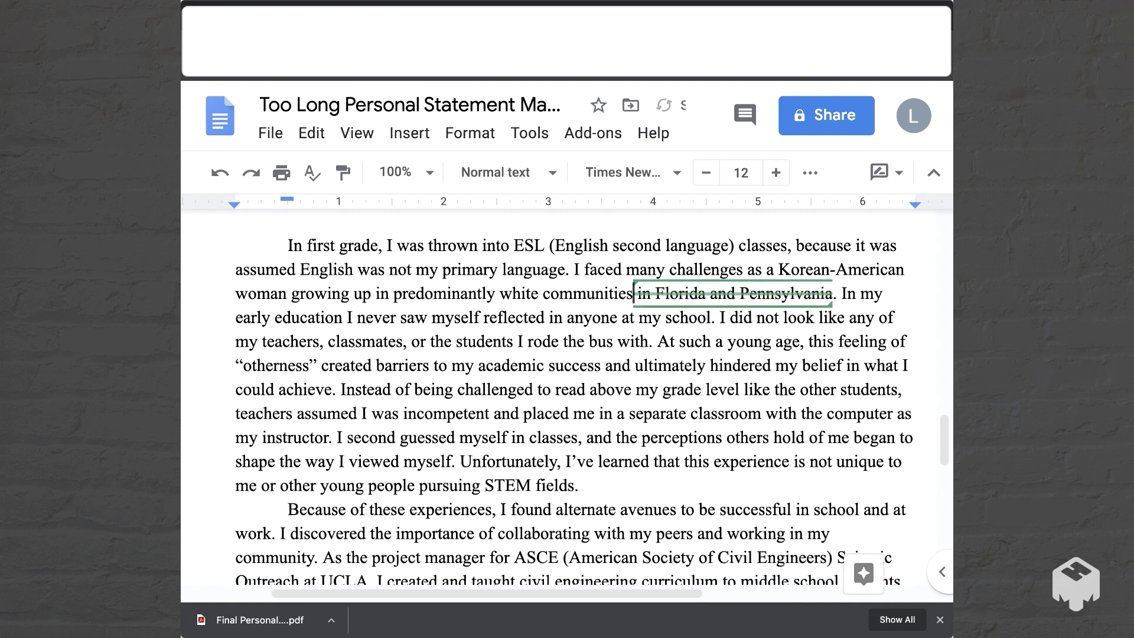
{"action": "scroll", "coordinate": [573, 407], "scroll_direction": "down", "scroll_amount": 1}
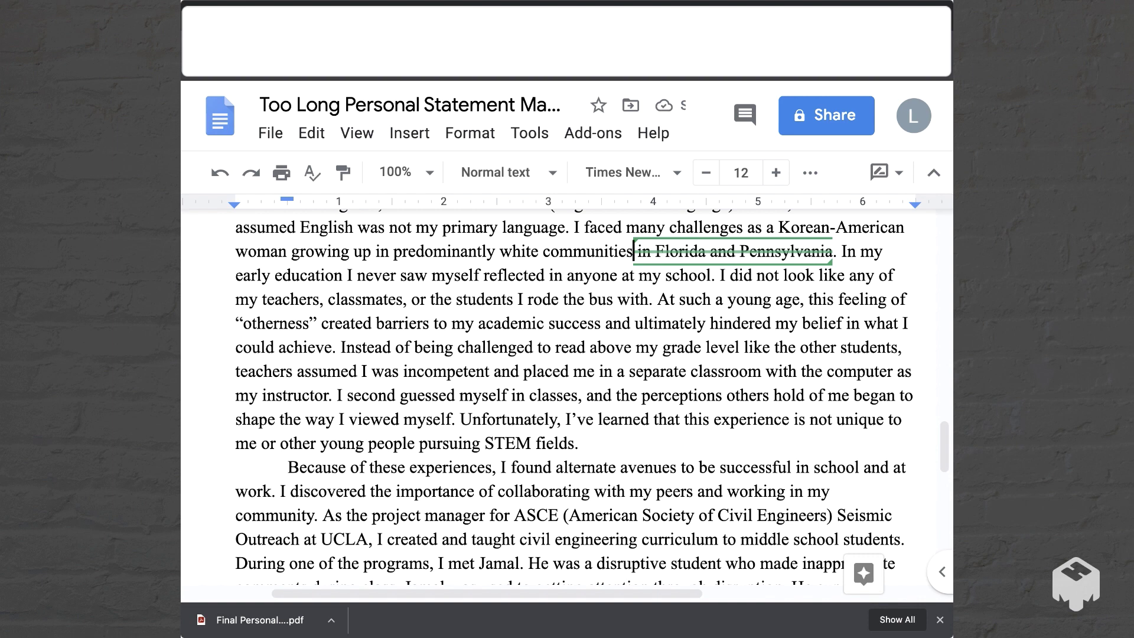
{"action": "scroll", "coordinate": [827, 268], "scroll_direction": "down", "scroll_amount": 1}
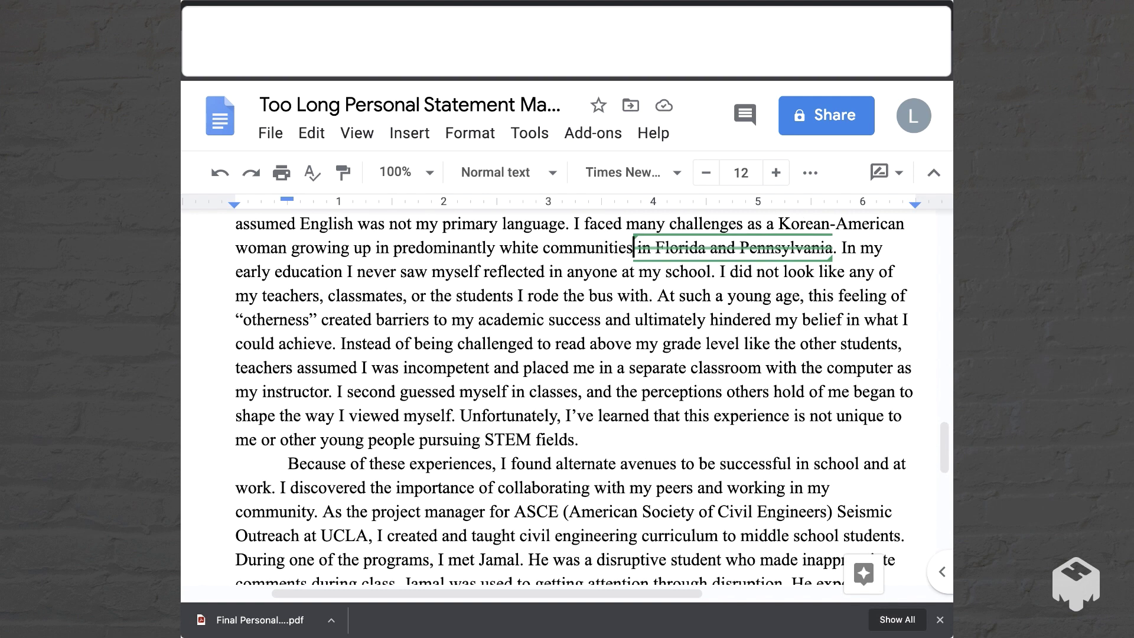
{"action": "left_click", "coordinate": [329, 296]}
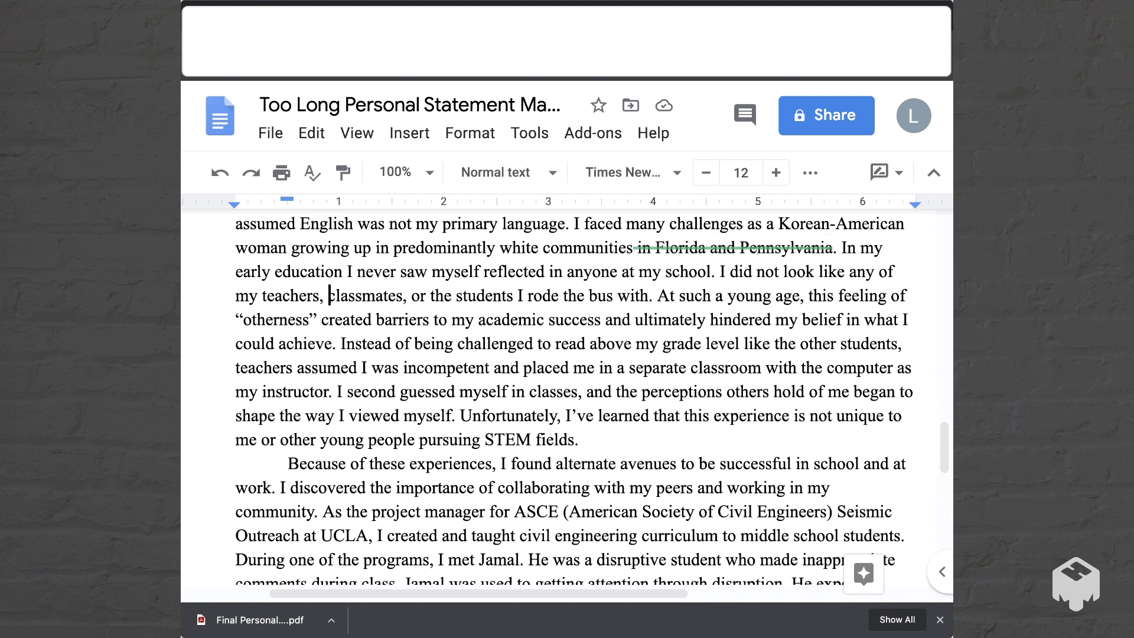
{"action": "key", "text": "shift+Left"}
{"action": "key", "text": "shift+Left"}
{"action": "type", "text": "or"}
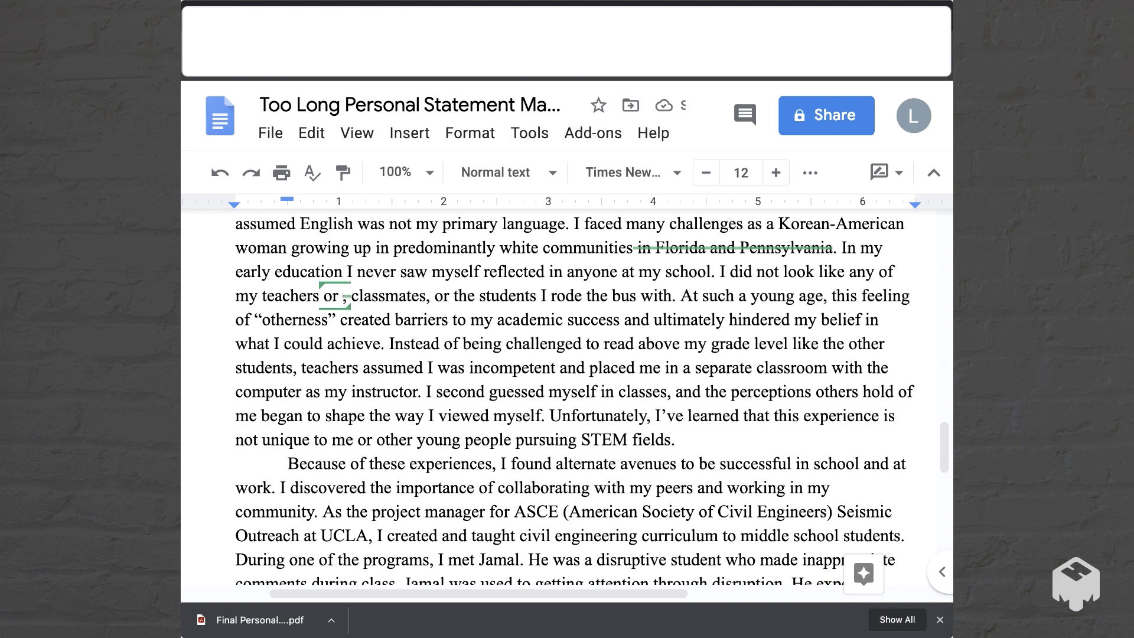
- Delete "or the students I rode the bus with" after "classmates," and remove "such" from "At such a young age"
{"action": "left_click_drag", "start_coordinate": [431, 295], "coordinate": [672, 296]}
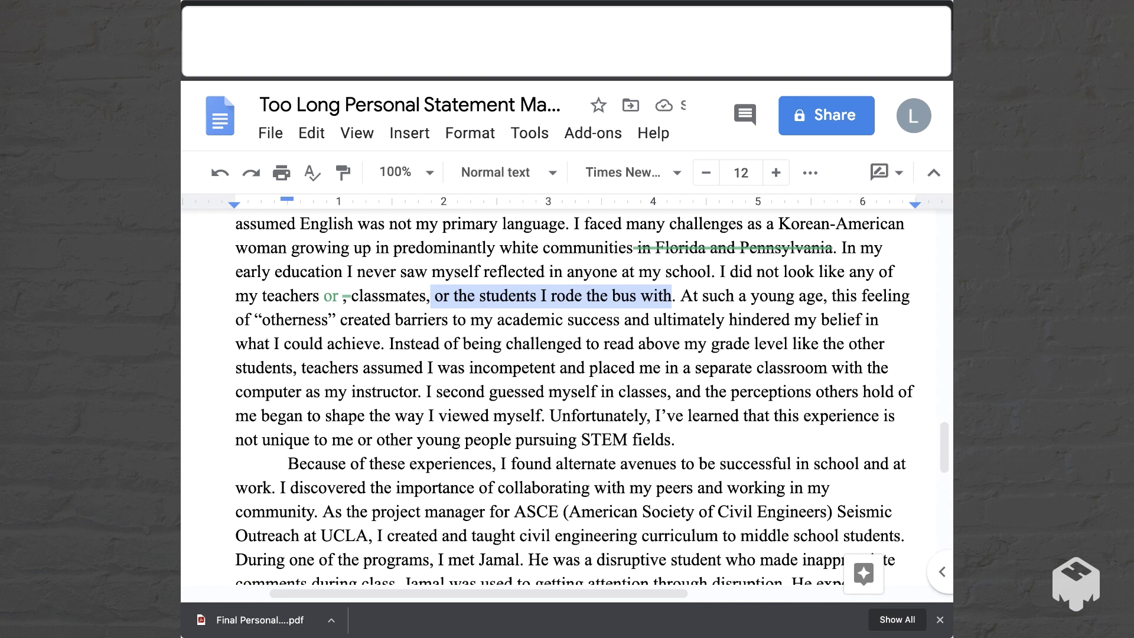
{"action": "key", "text": "BackSpace"}
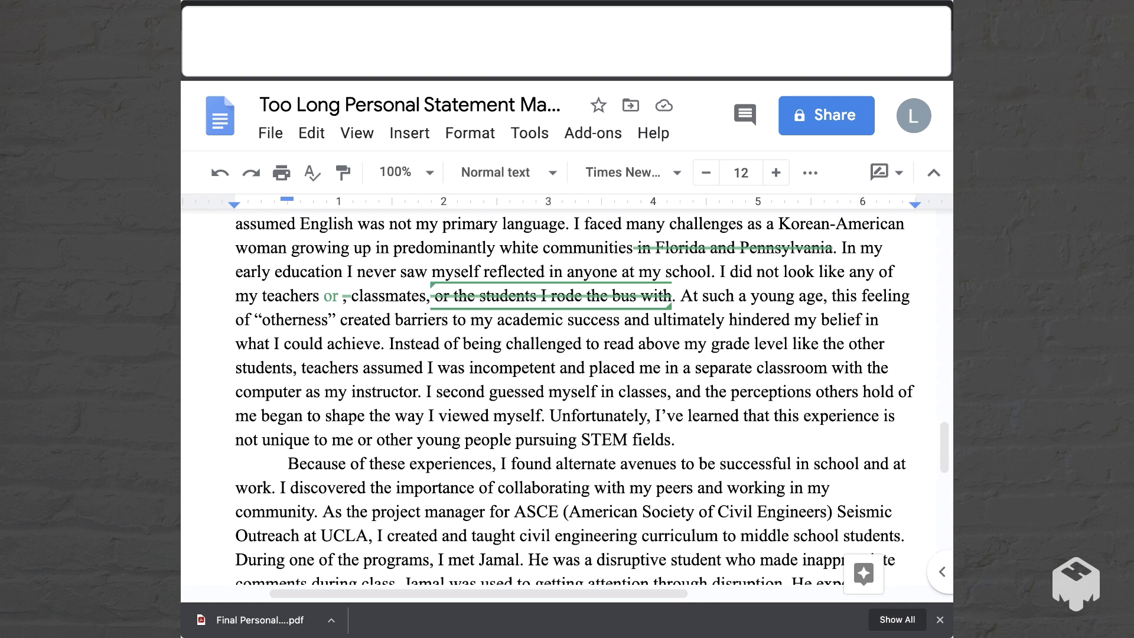
{"action": "left_click_drag", "start_coordinate": [739, 296], "coordinate": [703, 296]}
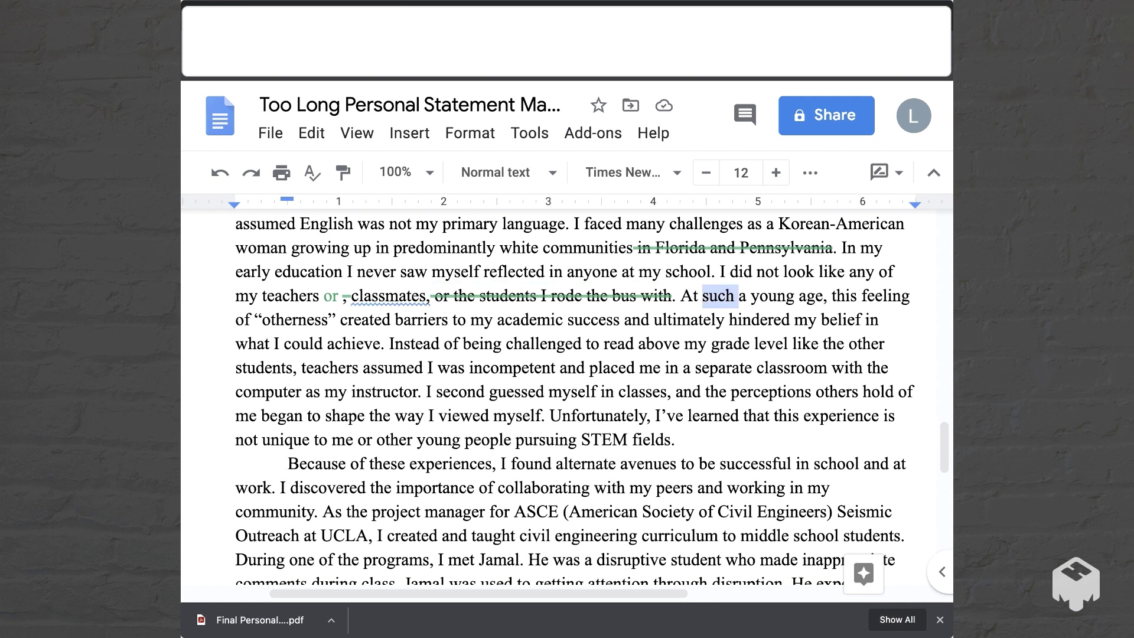
{"action": "key", "text": "BackSpace"}
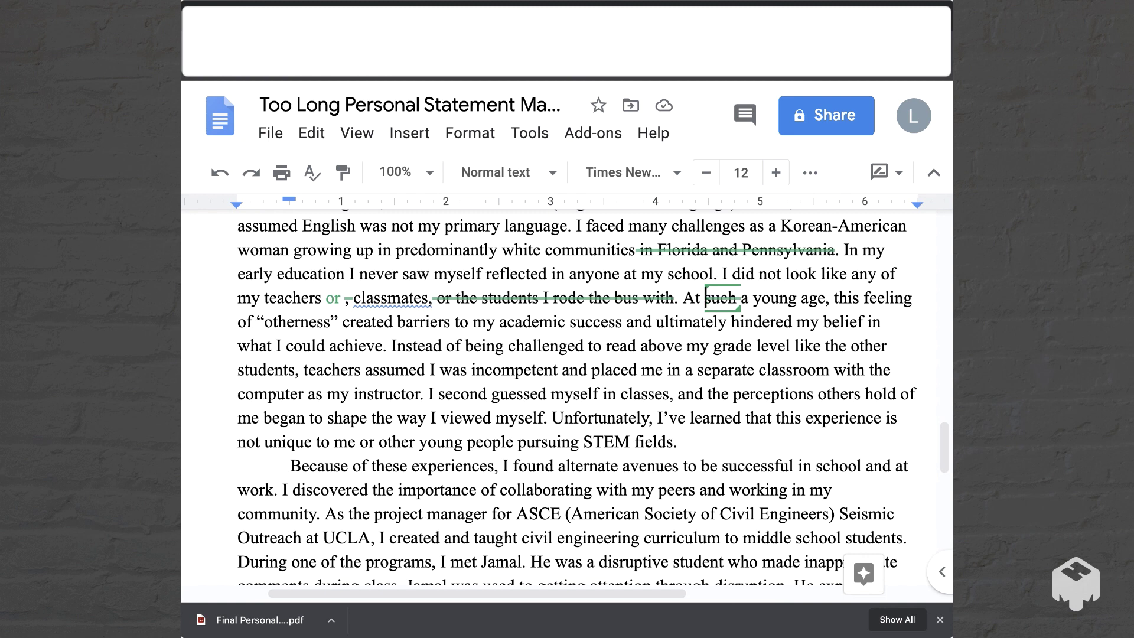
- Delete "to read above my grade level" and "I second guessed myself in classes, and" from the first paragraph
{"action": "scroll", "coordinate": [578, 391], "scroll_direction": "down", "scroll_amount": 1}
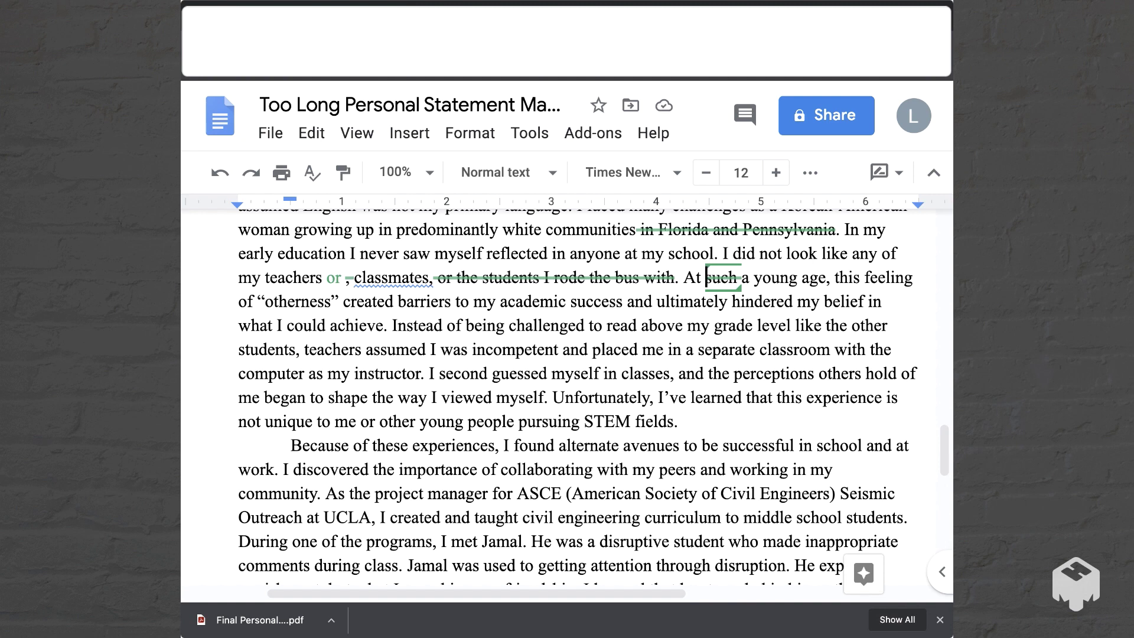
{"action": "left_click_drag", "start_coordinate": [588, 325], "coordinate": [791, 325]}
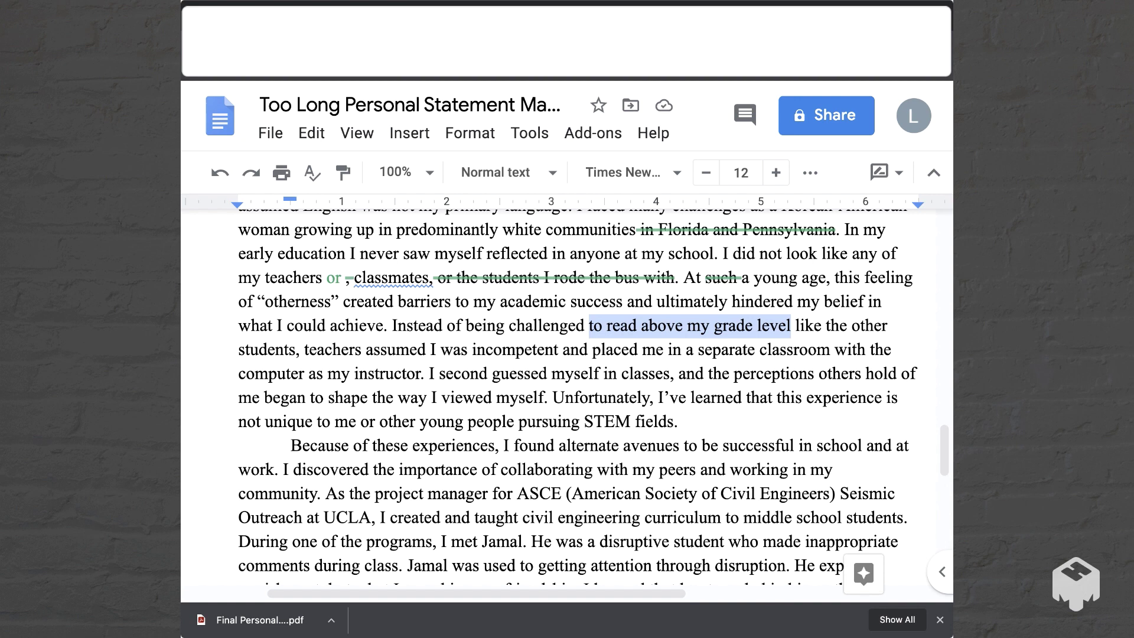
{"action": "key", "text": "BackSpace"}
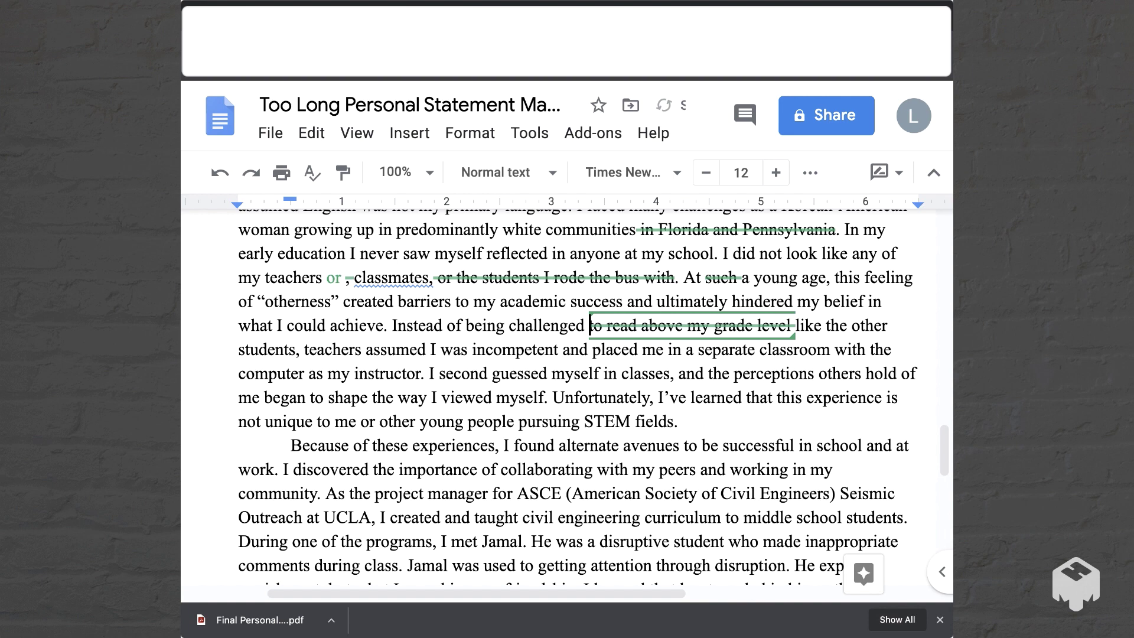
{"action": "scroll", "coordinate": [566, 395], "scroll_direction": "left", "scroll_amount": 1}
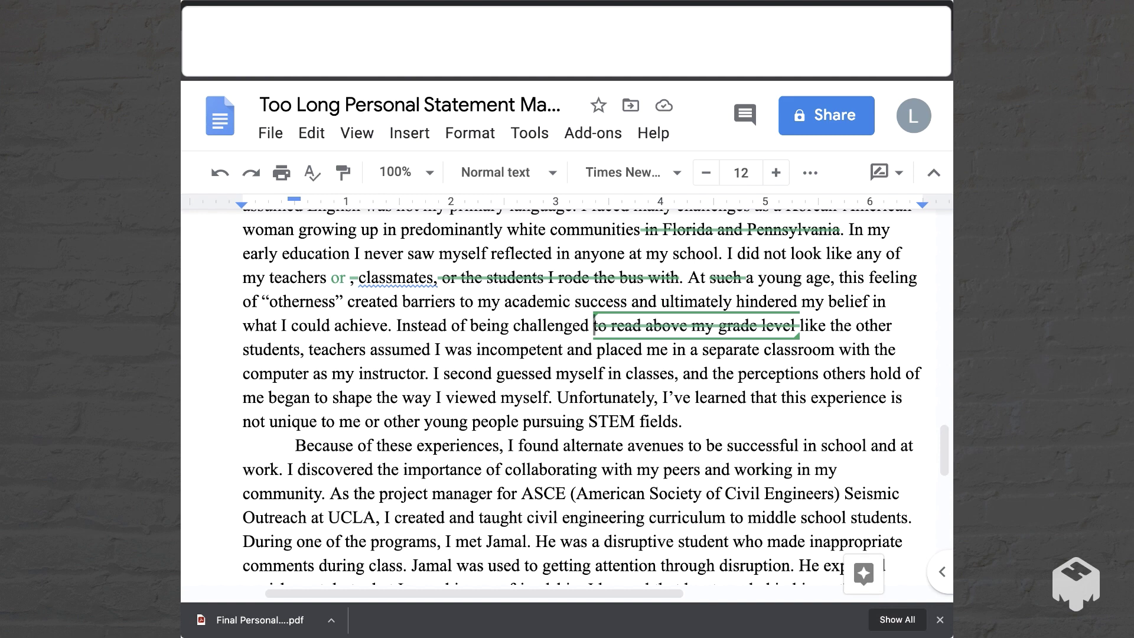
{"action": "scroll", "coordinate": [596, 392], "scroll_direction": "down", "scroll_amount": 2}
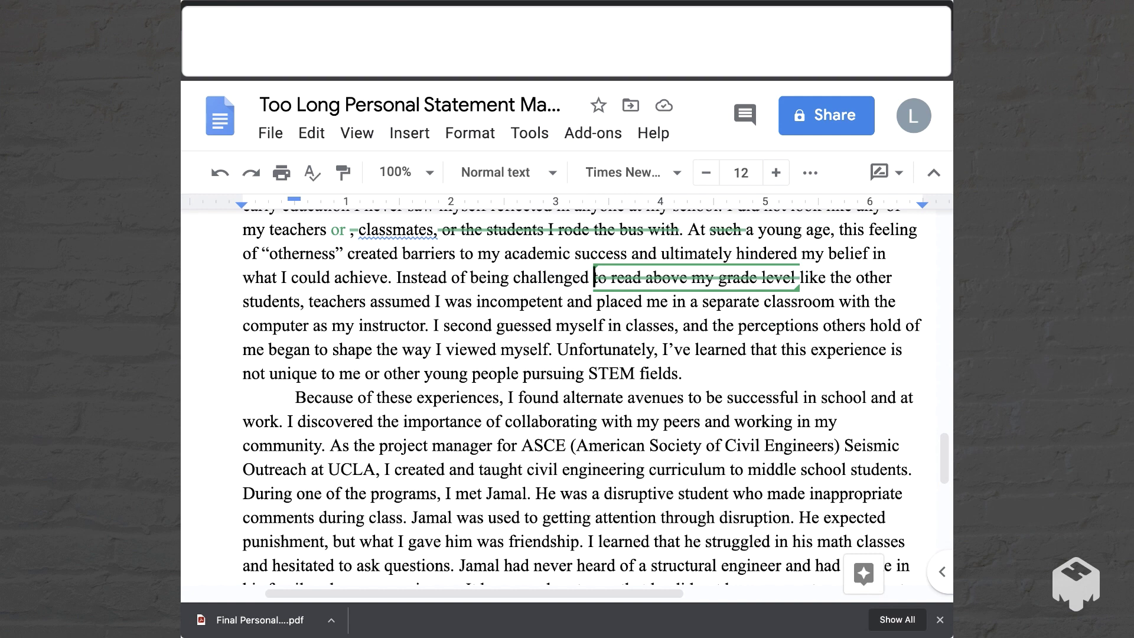
{"action": "left_click_drag", "start_coordinate": [434, 325], "coordinate": [712, 326]}
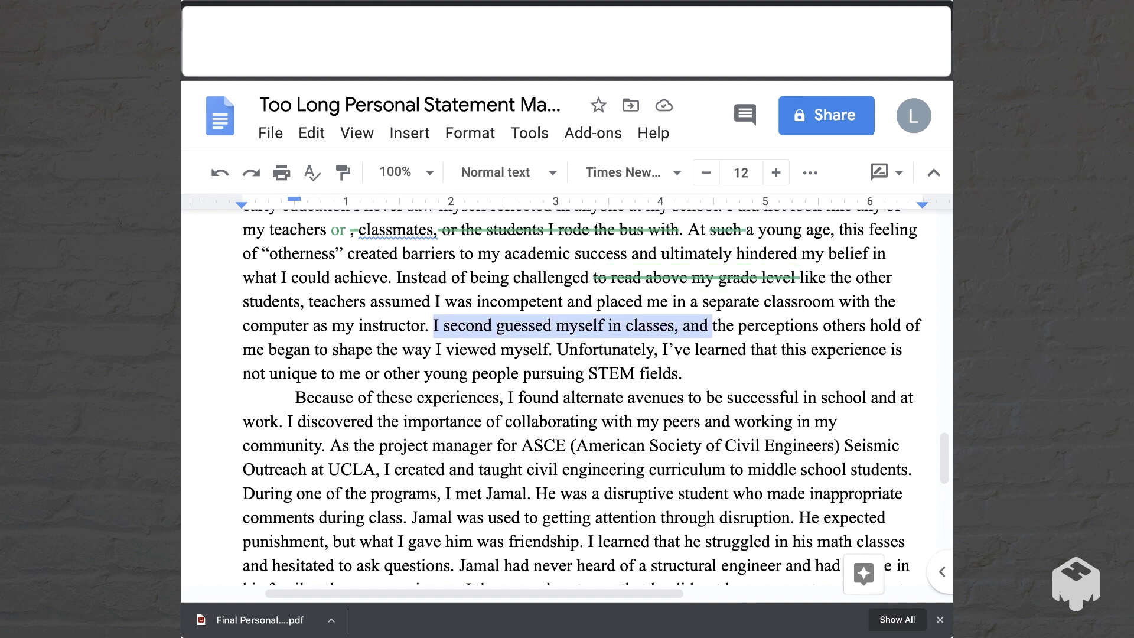
{"action": "key", "text": "BackSpace"}
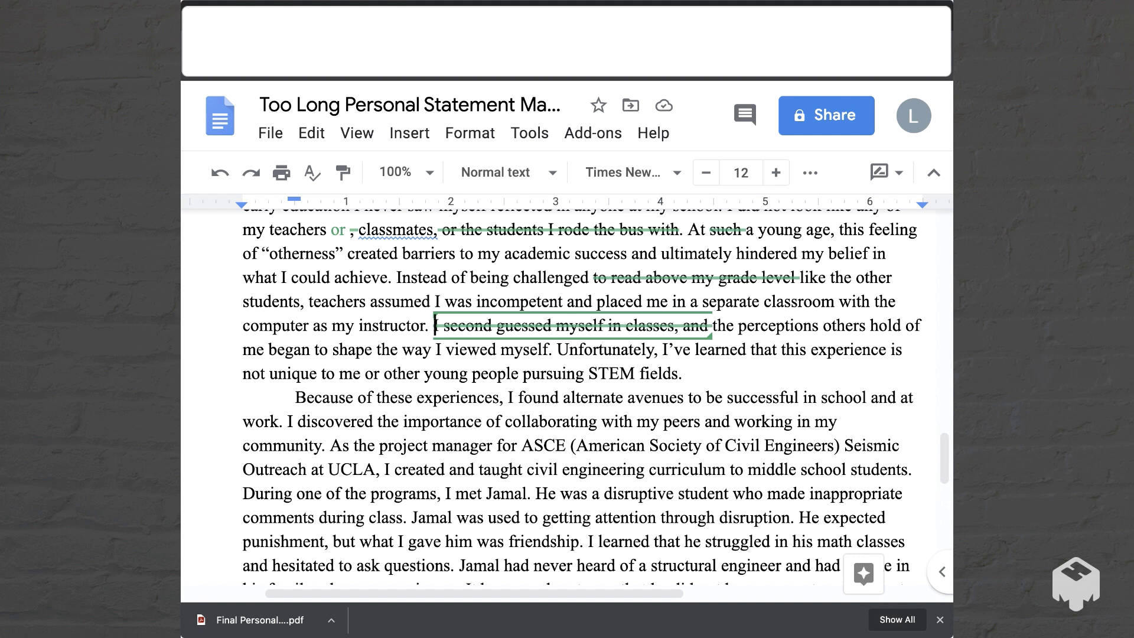
- Change "began to shape" to "shaped" in the sentence about the perceptions others hold
{"action": "left_click_drag", "start_coordinate": [269, 349], "coordinate": [373, 350]}
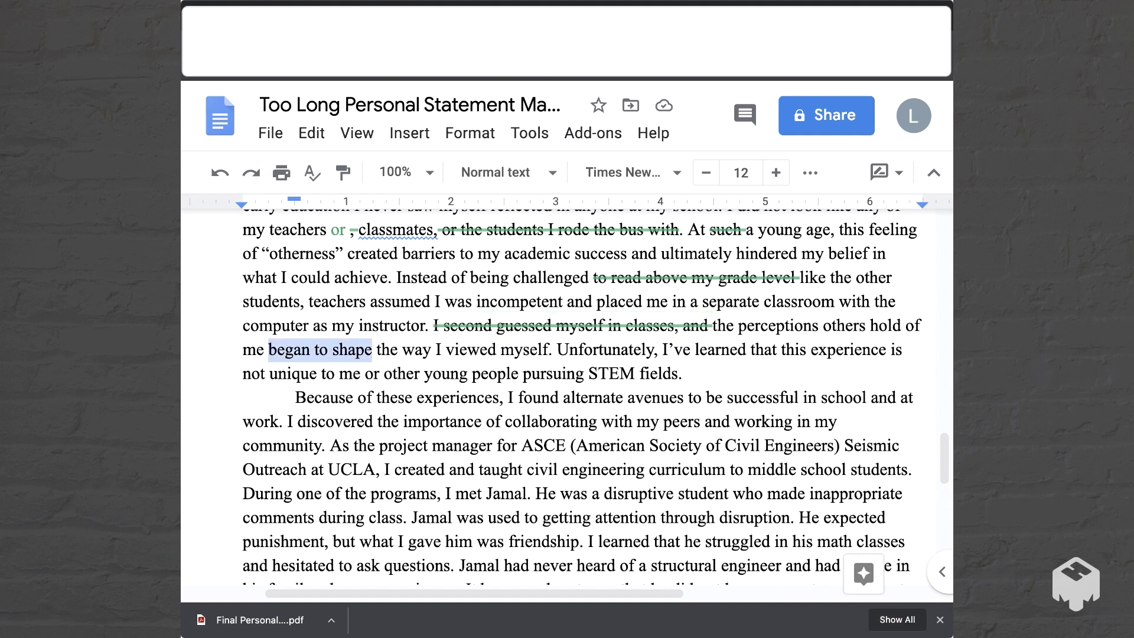
{"action": "key", "text": "shift+Left"}
{"action": "key", "text": "shift+Left"}
{"action": "key", "text": "shift+Left"}
{"action": "key", "text": "shift+Left"}
{"action": "key", "text": "shift+Left"}
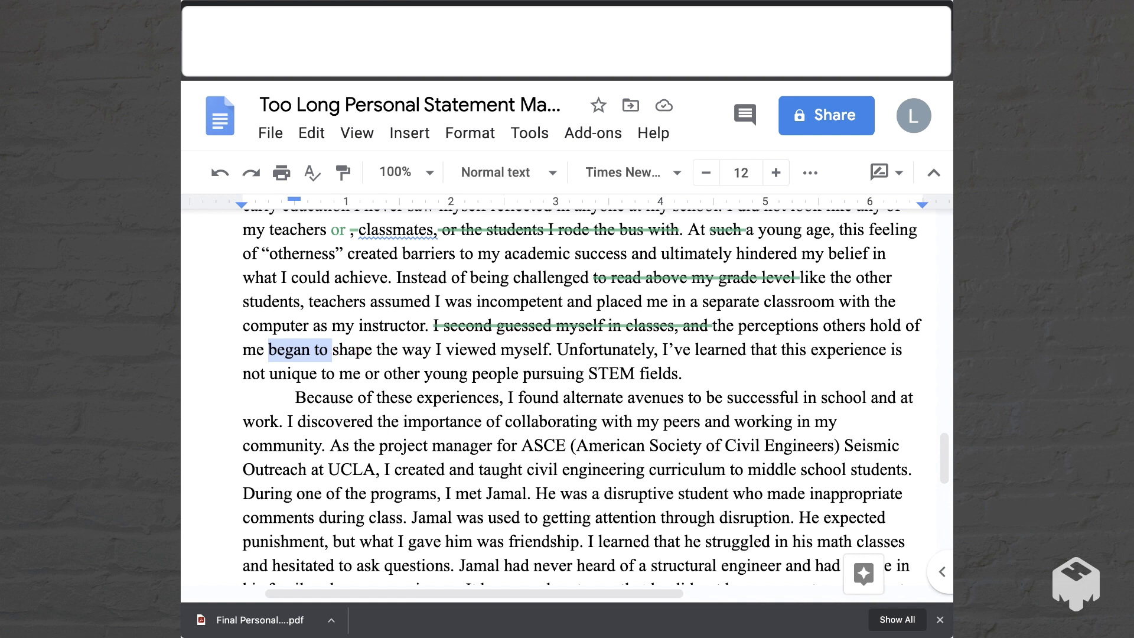
{"action": "key", "text": "BackSpace"}
{"action": "key", "text": "Right"}
{"action": "key", "text": "Right"}
{"action": "key", "text": "Right"}
{"action": "key", "text": "Right"}
{"action": "key", "text": "Right"}
{"action": "type", "text": "d"}
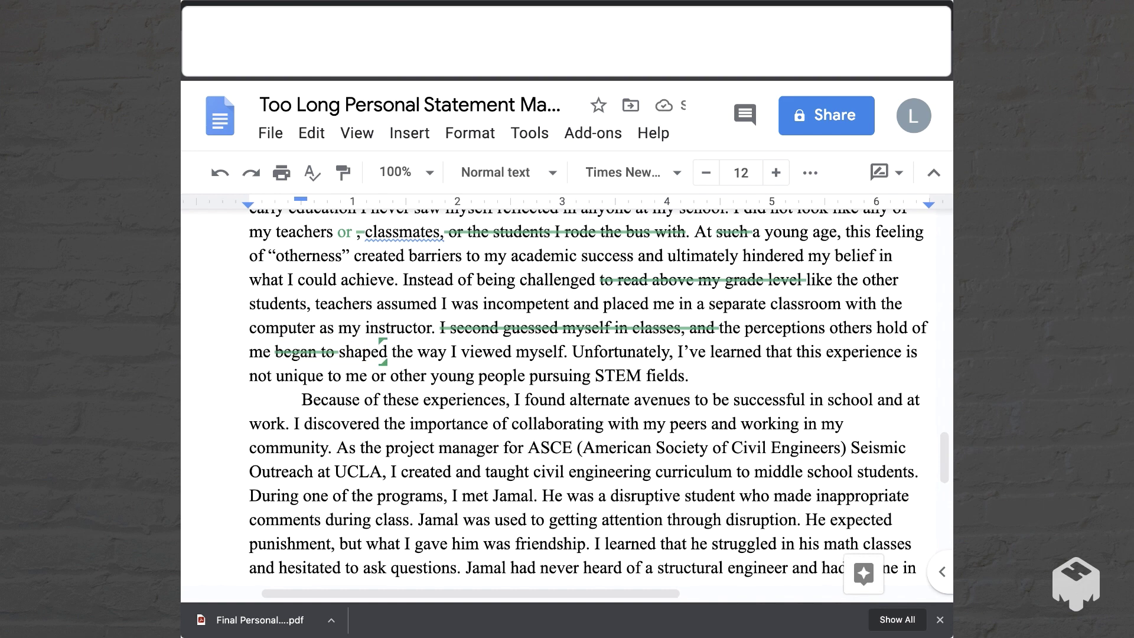
- In the second paragraph, delete the opening "Because of these experiences," and the phrase "collaborating with my peers and"
{"action": "left_click_drag", "start_coordinate": [204, 301], "coordinate": [412, 301]}
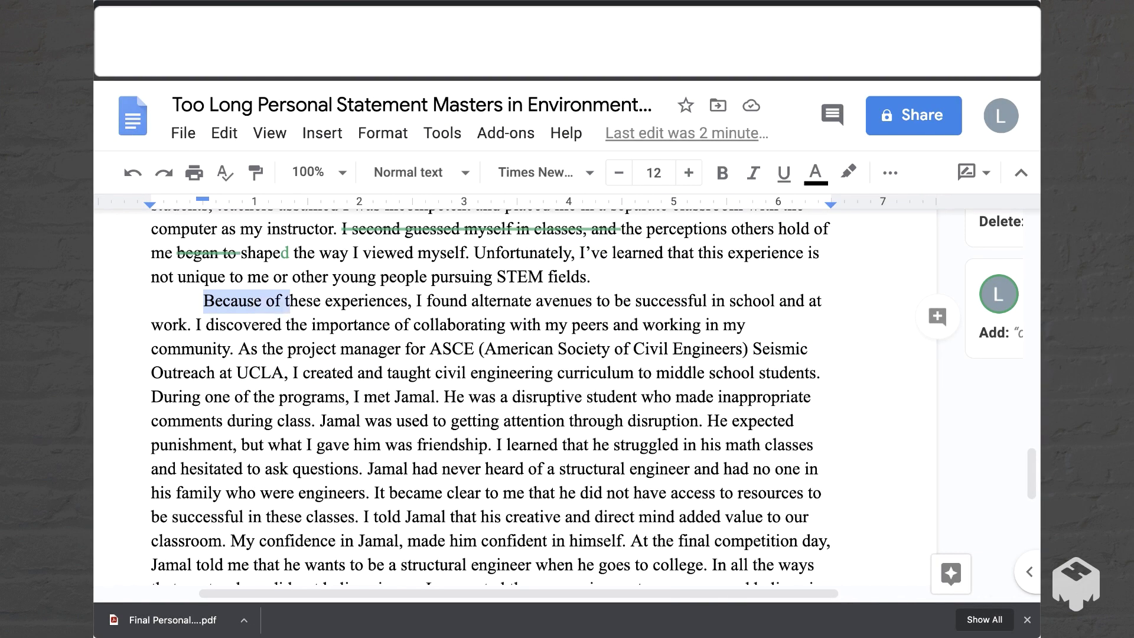
{"action": "key", "text": "shift+Right"}
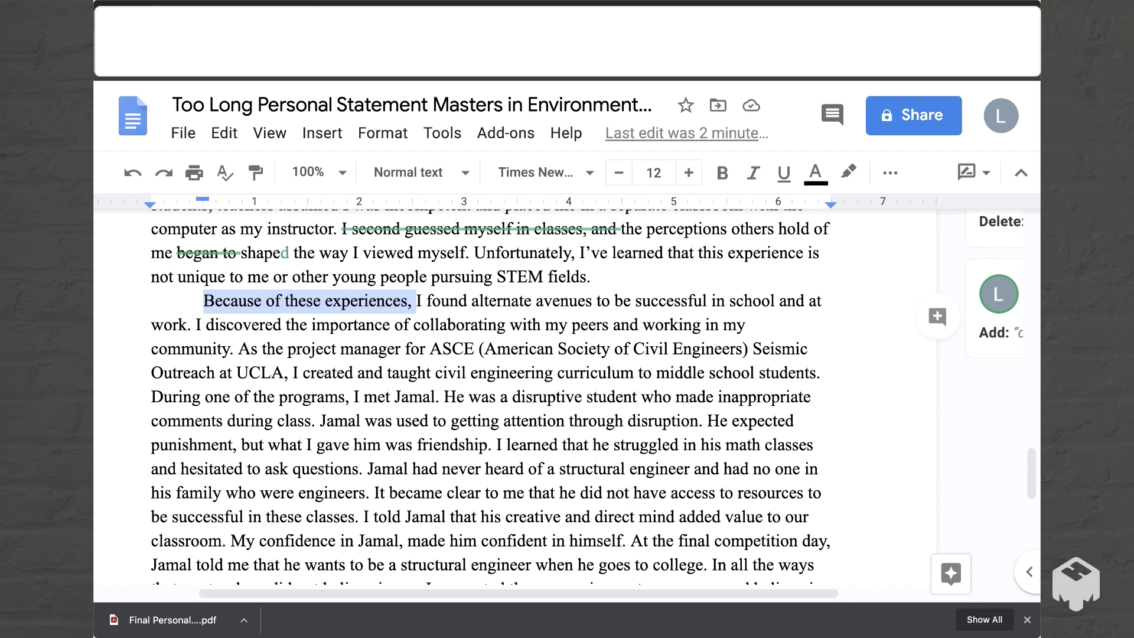
{"action": "key", "text": "BackSpace"}
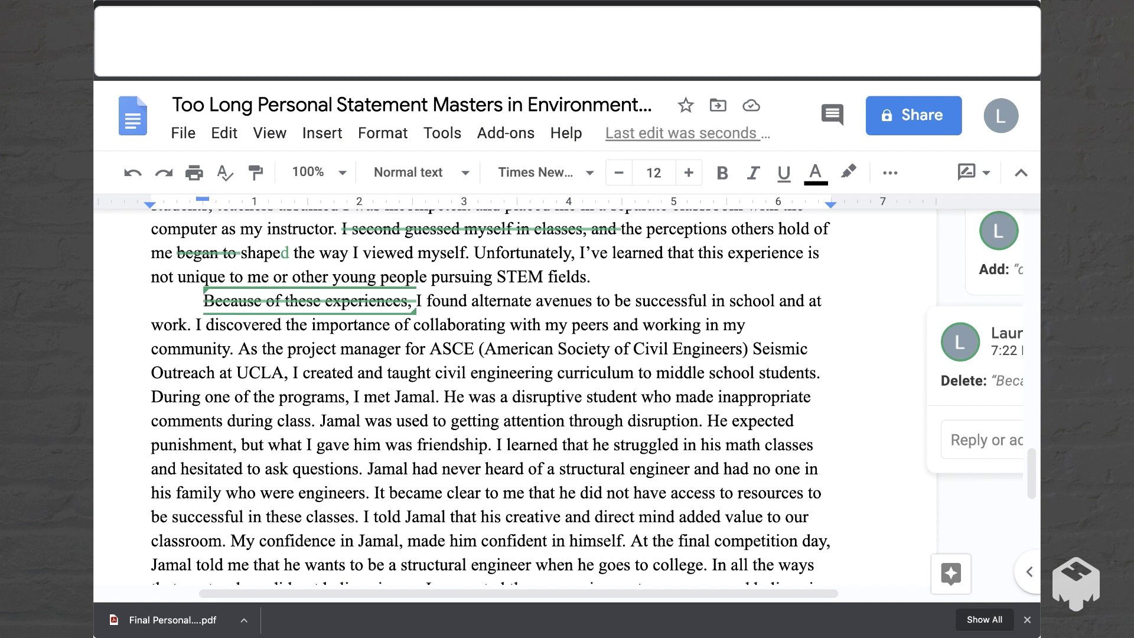
{"action": "scroll", "coordinate": [490, 395], "scroll_direction": "down", "scroll_amount": 1}
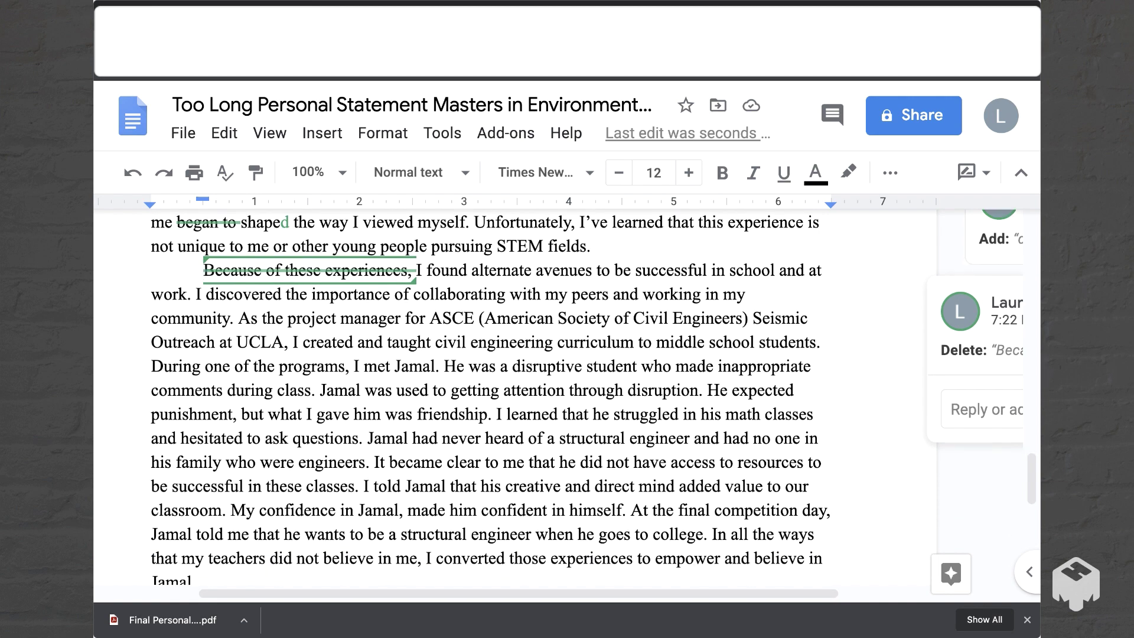
{"action": "left_click_drag", "start_coordinate": [414, 294], "coordinate": [638, 294]}
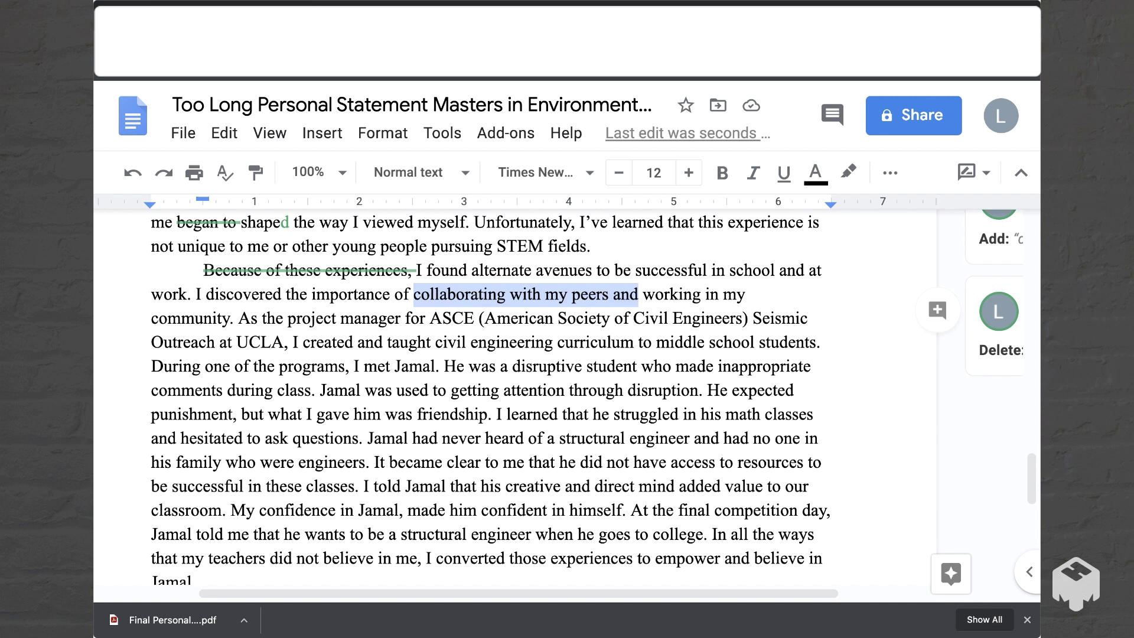
{"action": "key", "text": "BackSpace"}
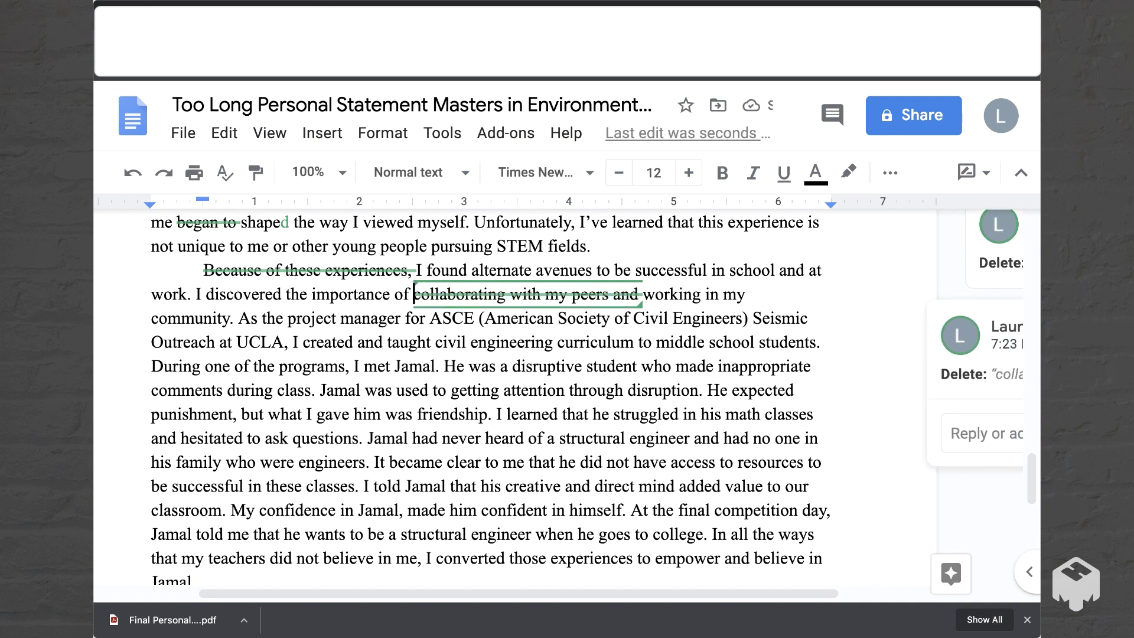
- Delete "ASCE (American Society of Civil Engineers)" before "Seismic Outreach" and change "curriculum" to "curricula"
{"action": "scroll", "coordinate": [490, 395], "scroll_direction": "down", "scroll_amount": 1}
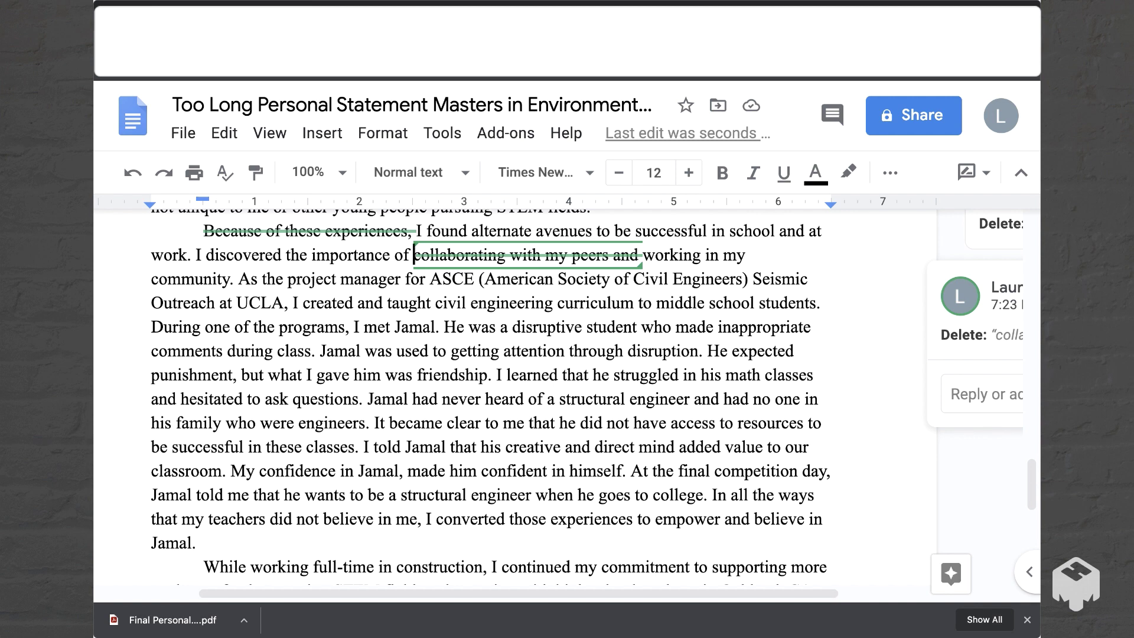
{"action": "left_click_drag", "start_coordinate": [429, 278], "coordinate": [748, 279]}
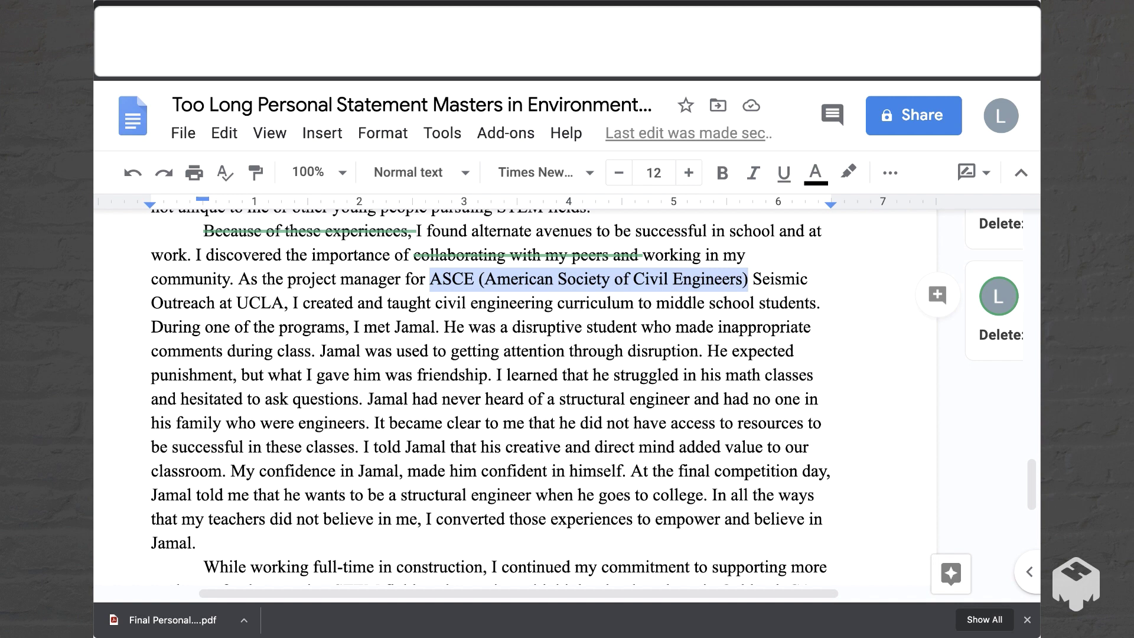
{"action": "key", "text": "BackSpace"}
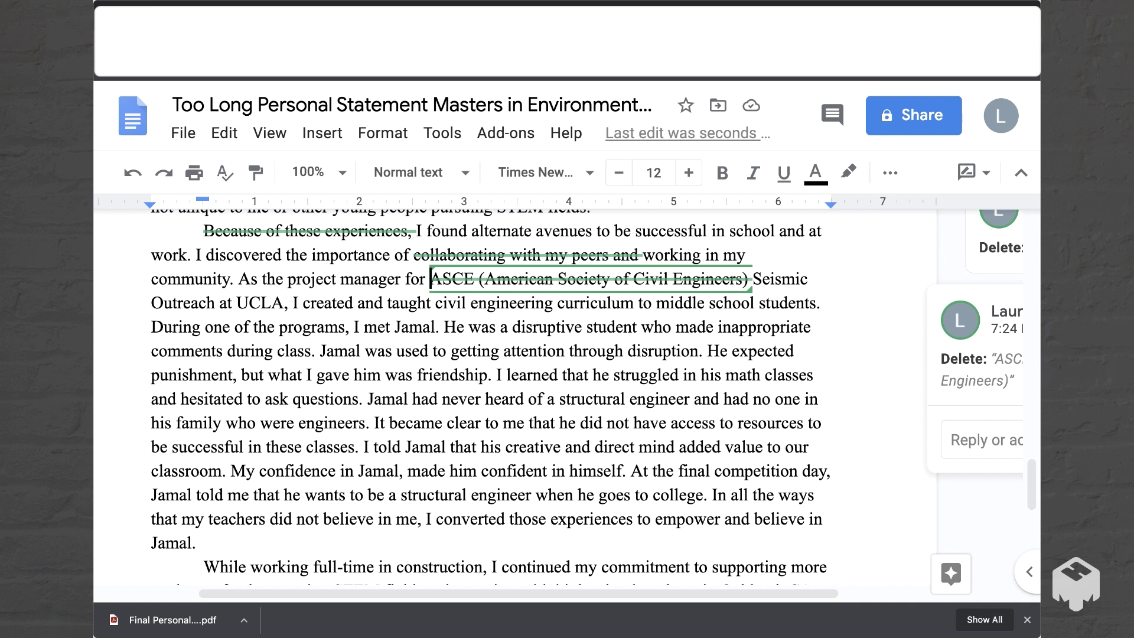
{"action": "left_click_drag", "start_coordinate": [635, 303], "coordinate": [612, 303]}
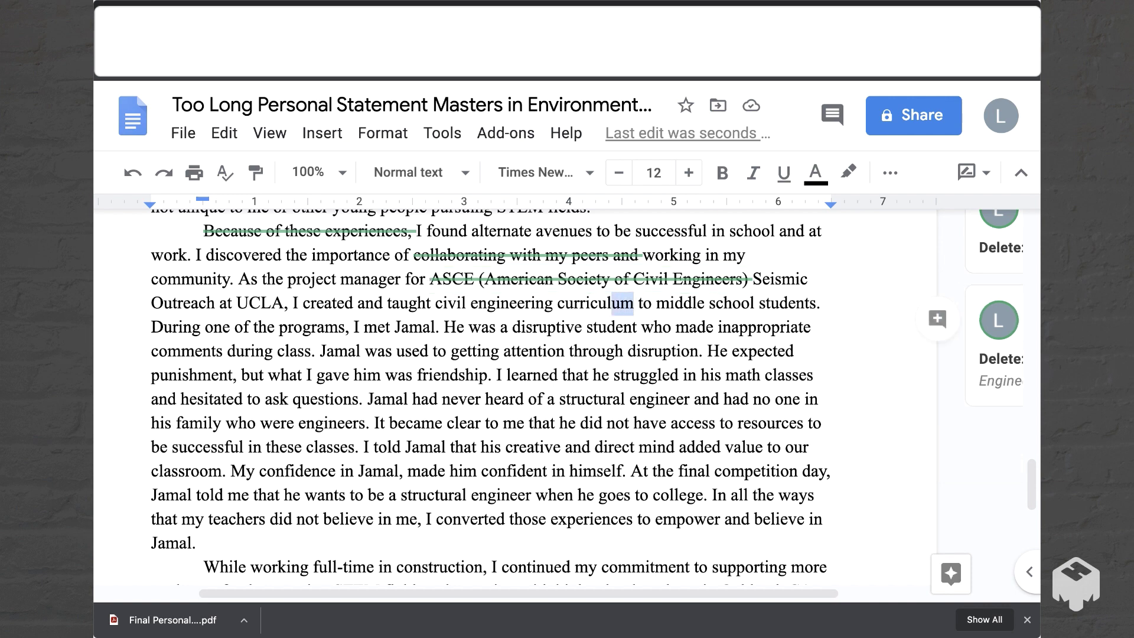
{"action": "type", "text": "a"}
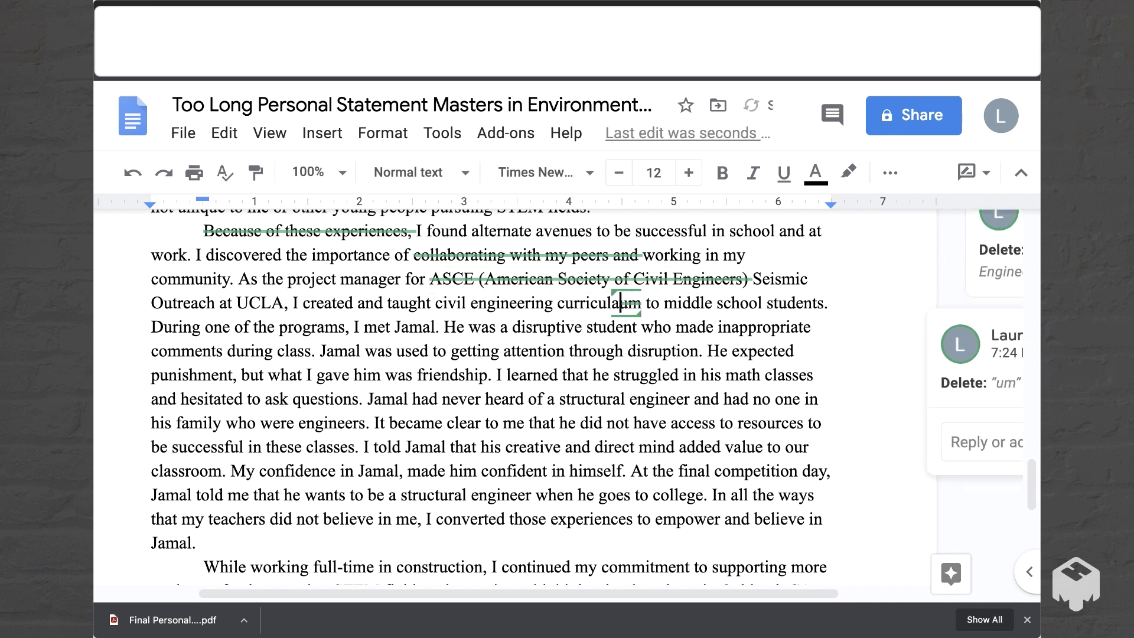
- Shorten "During one of the programs" by deleting "one of" and the final "s" of "programs"
{"action": "scroll", "coordinate": [583, 341], "scroll_direction": "down", "scroll_amount": 1}
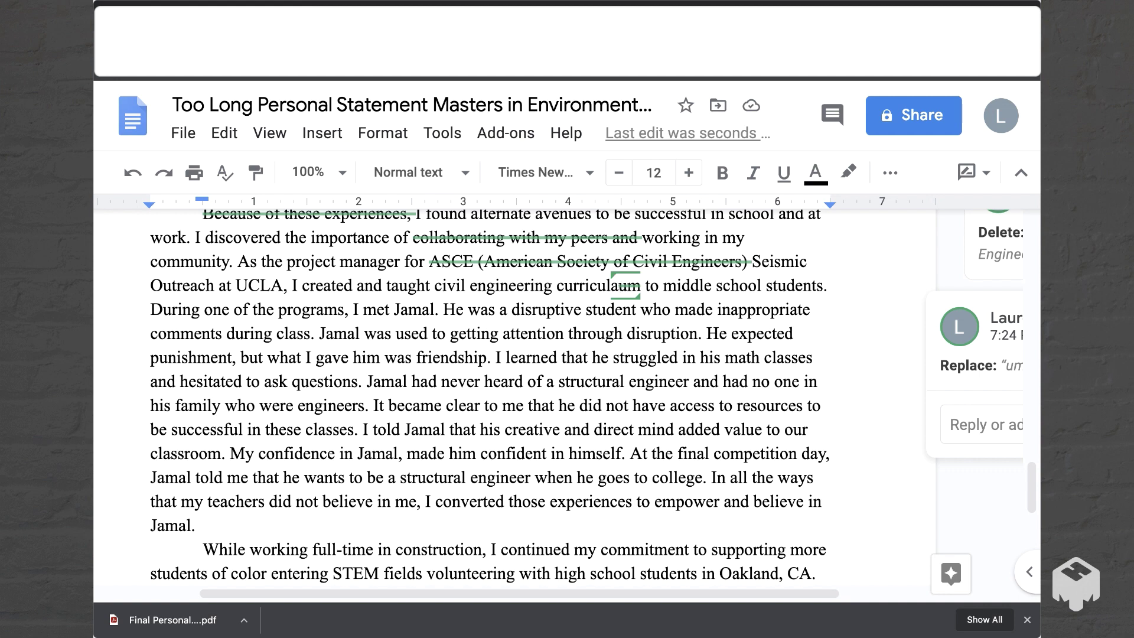
{"action": "left_click_drag", "start_coordinate": [150, 309], "coordinate": [491, 358]}
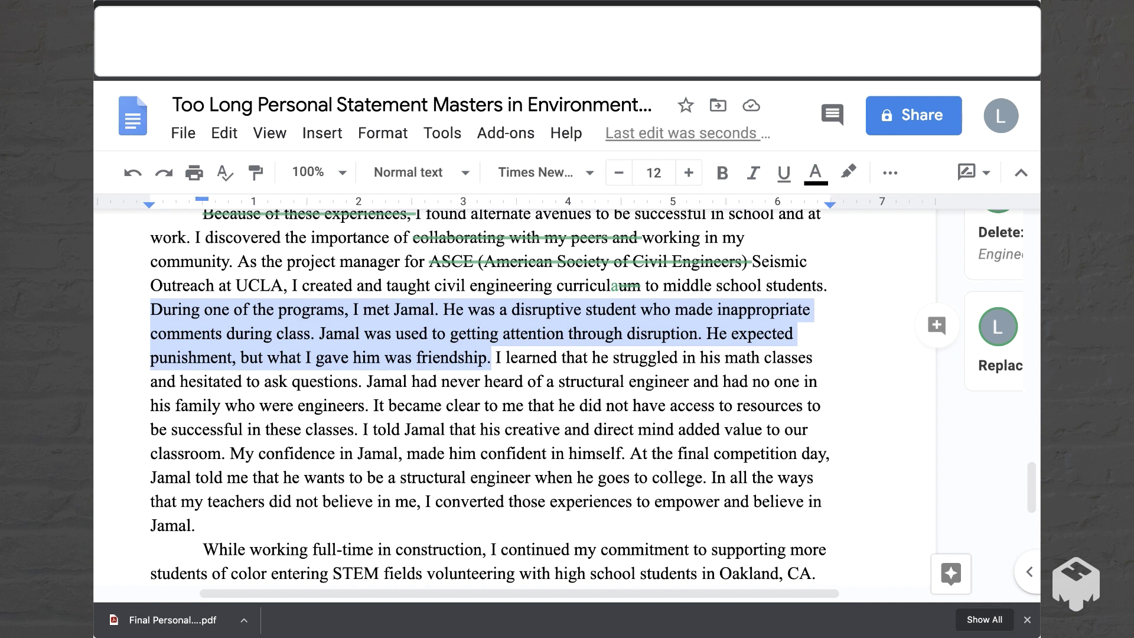
{"action": "left_click", "coordinate": [258, 309]}
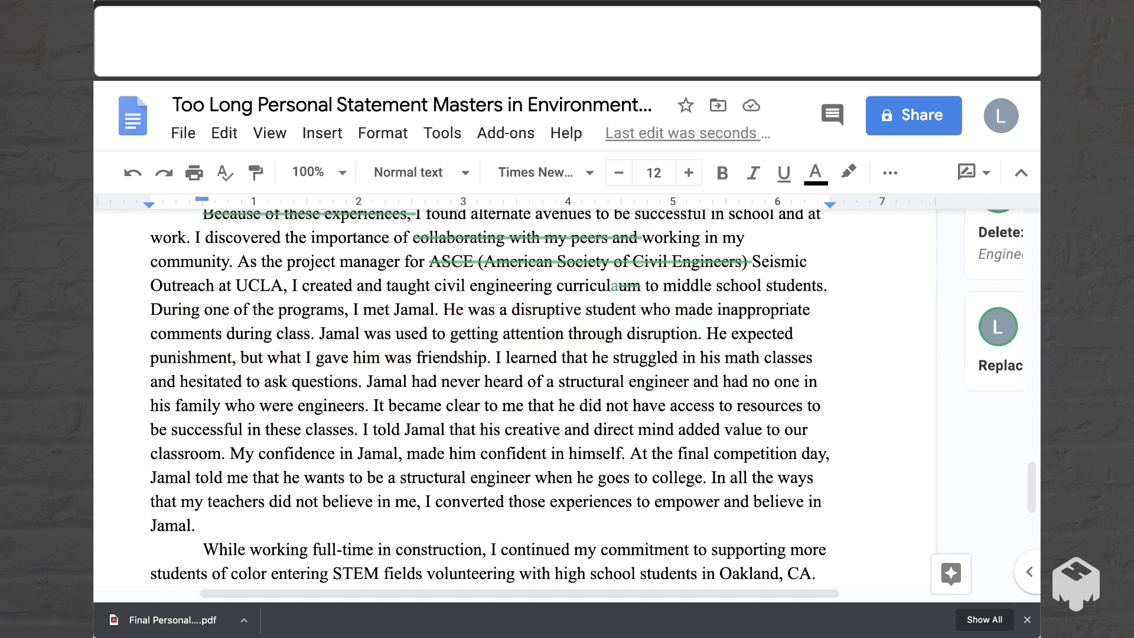
{"action": "left_click", "coordinate": [205, 310]}
{"action": "left_click_drag", "start_coordinate": [204, 310], "coordinate": [257, 310]}
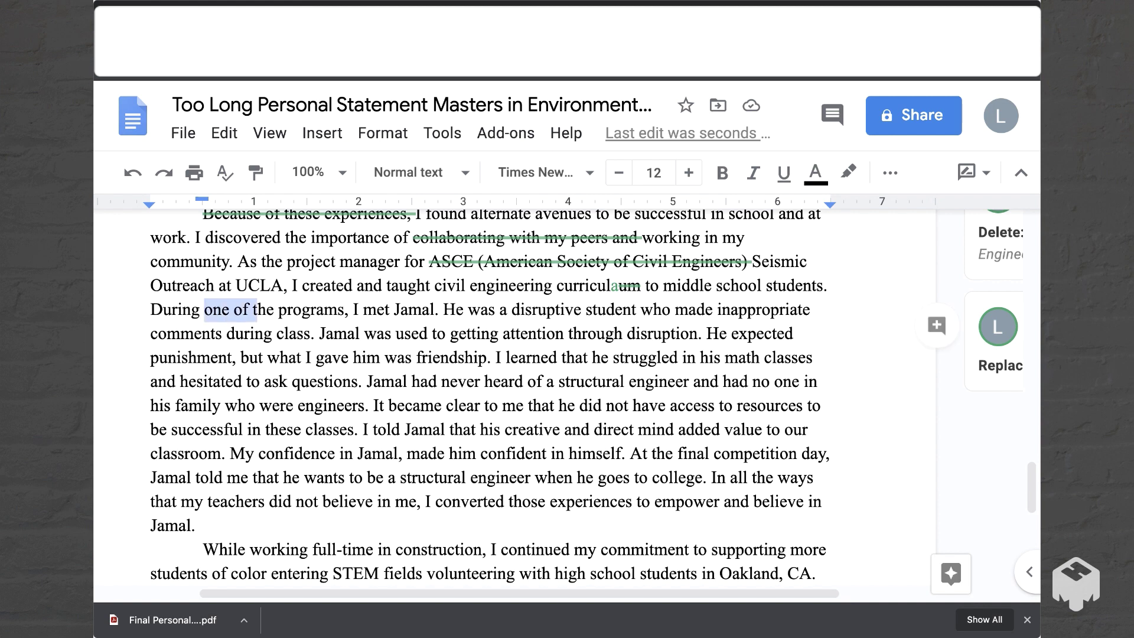
{"action": "key", "text": "BackSpace"}
{"action": "left_click", "coordinate": [346, 309]}
{"action": "key", "text": "BackSpace"}
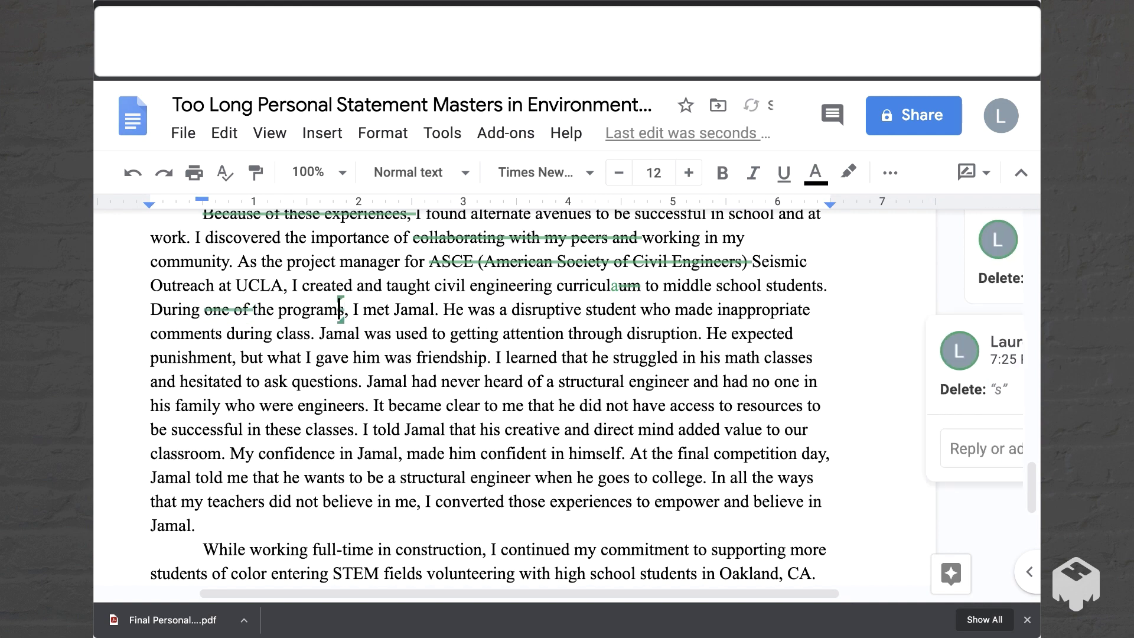
- Join the sentence introducing the disruptive student to the one before it by replacing ". He was" with a comma
{"action": "left_click", "coordinate": [435, 309]}
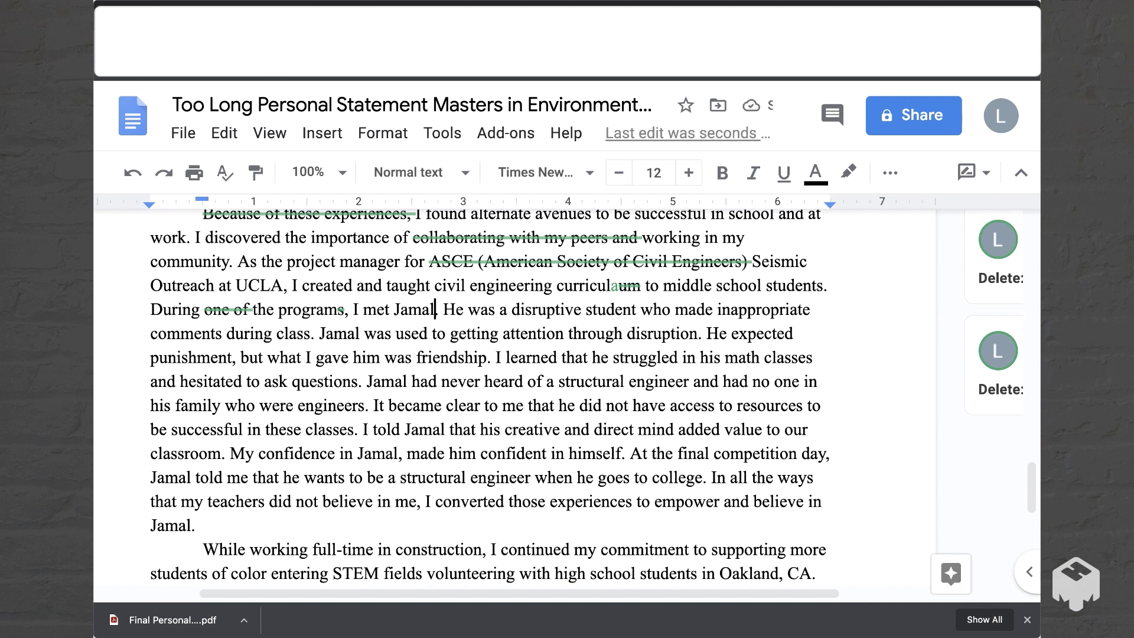
{"action": "type", "text": ","}
{"action": "left_click_drag", "start_coordinate": [439, 309], "coordinate": [511, 310]}
{"action": "key", "text": "shift+Left"}
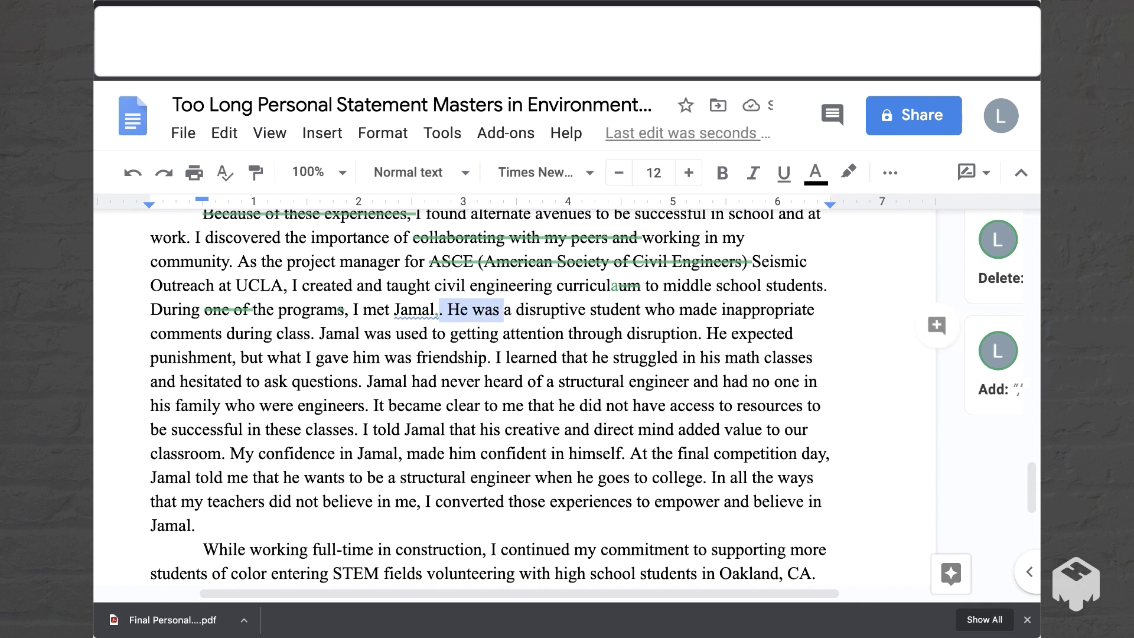
{"action": "key", "text": "BackSpace"}
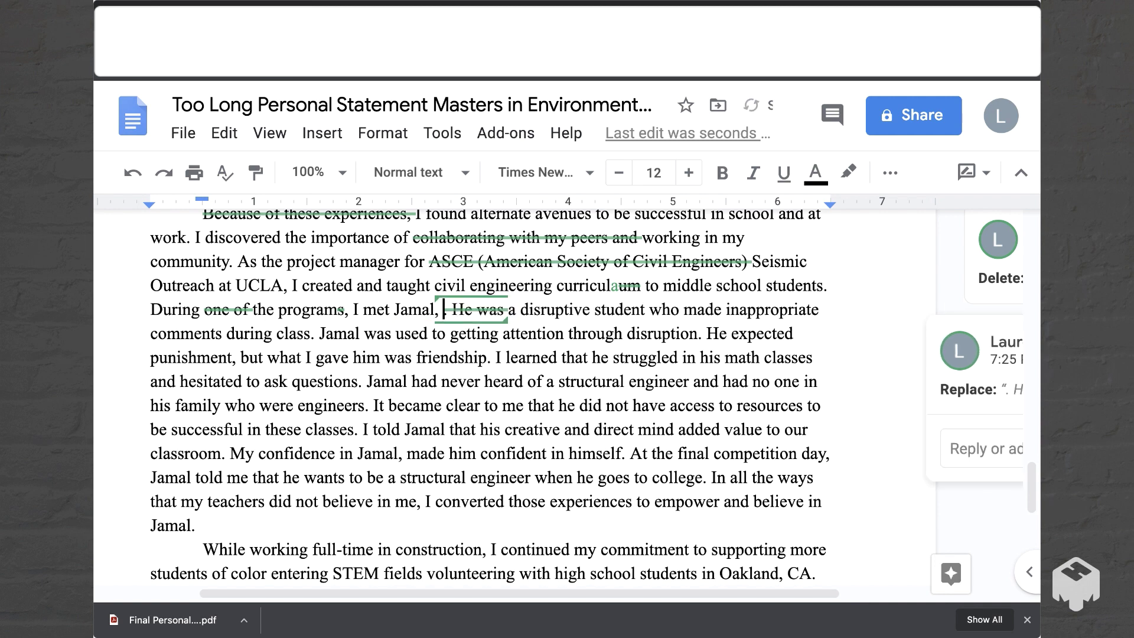
- Delete the passage after "a disruptive student" from "who made inappropriate comments during class" through "getting attention through disruption", keeping the final period
{"action": "left_click_drag", "start_coordinate": [649, 311], "coordinate": [705, 332]}
{"action": "key", "text": "shift+Left"}
{"action": "key", "text": "shift+Left"}
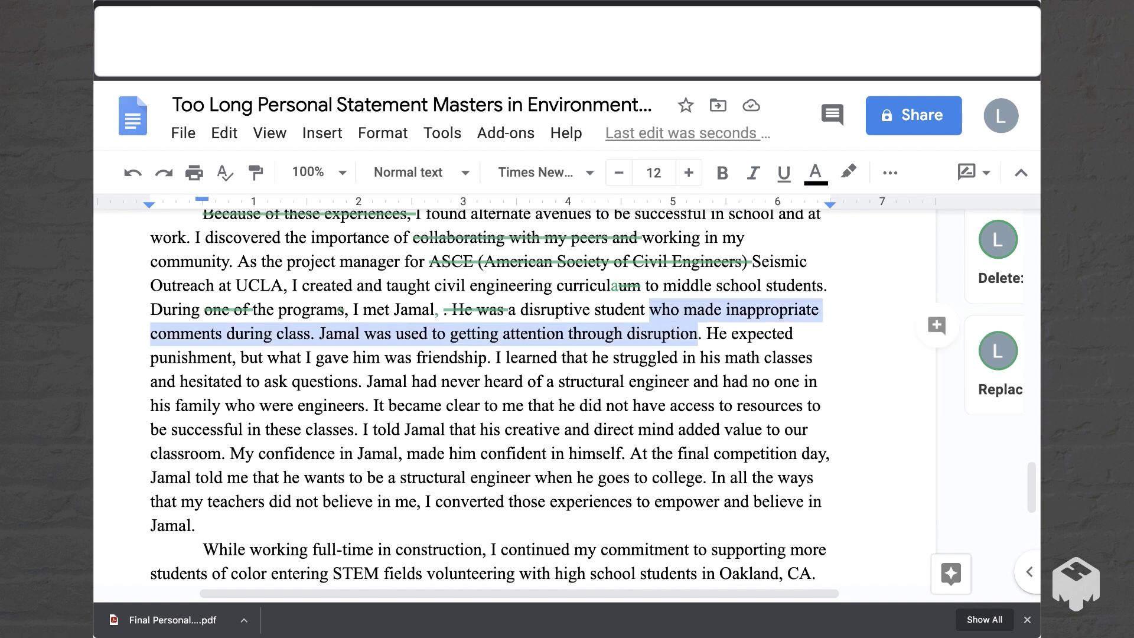
{"action": "key", "text": "BackSpace"}
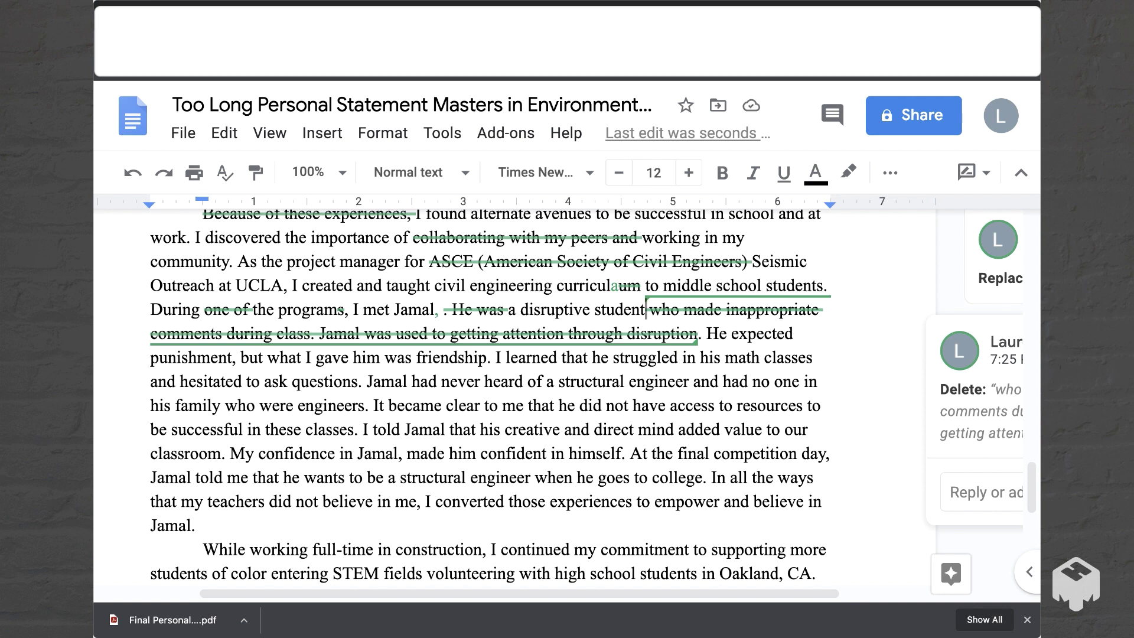
- Delete "his" before "math classes" in the sentence about the student's struggles
{"action": "scroll", "coordinate": [587, 397], "scroll_direction": "down", "scroll_amount": 1}
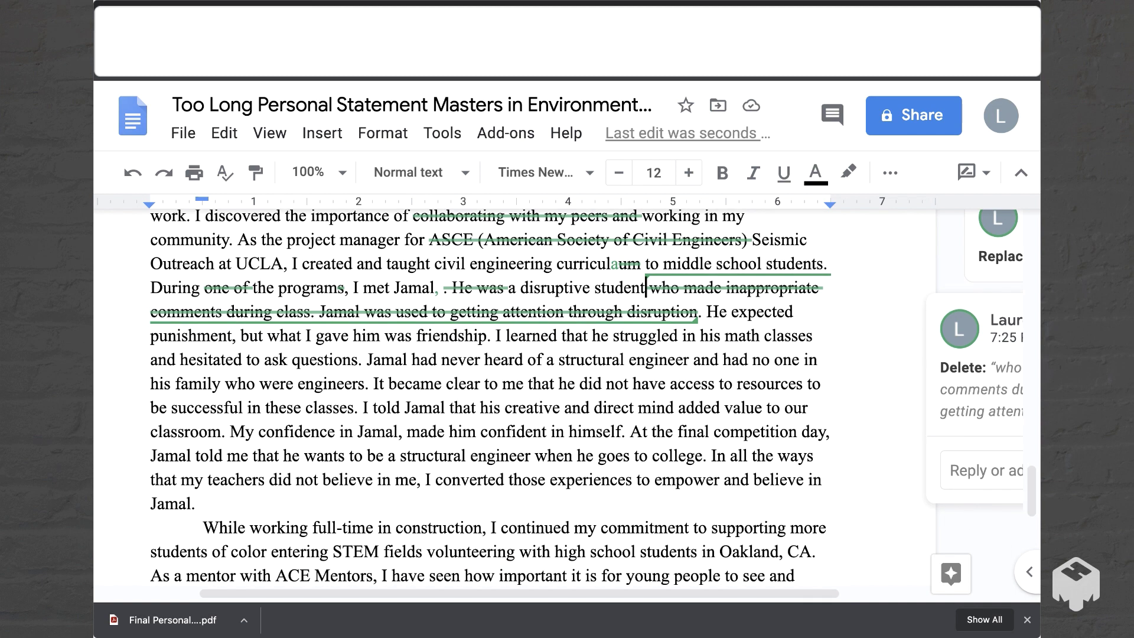
{"action": "scroll", "coordinate": [587, 397], "scroll_direction": "down", "scroll_amount": 1}
{"action": "scroll", "coordinate": [586, 398], "scroll_direction": "down", "scroll_amount": 2}
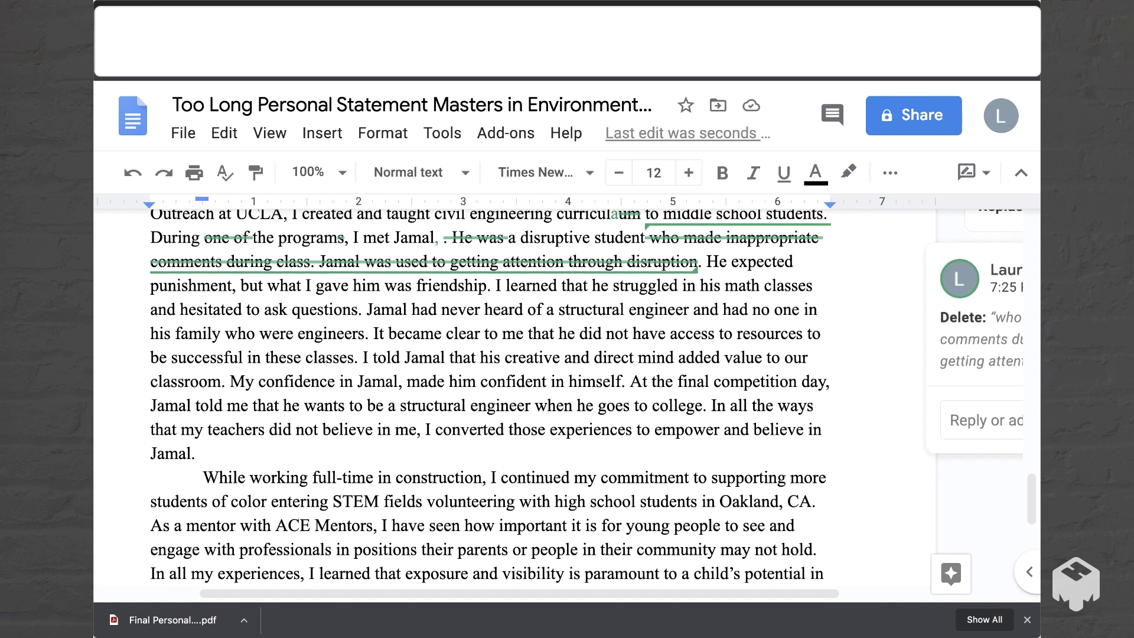
{"action": "left_click", "coordinate": [726, 286]}
{"action": "left_click_drag", "start_coordinate": [726, 286], "coordinate": [700, 286]}
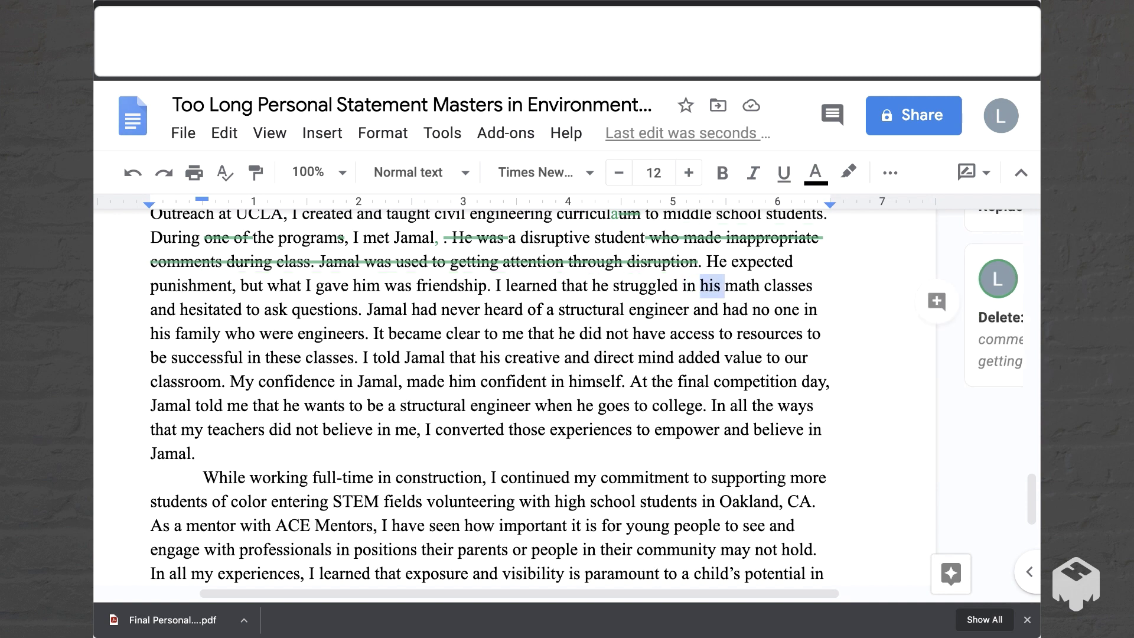
{"action": "key", "text": "BackSpace"}
- Delete "and had no one in his family who were engineers" after "had never heard of a structural engineer"
{"action": "scroll", "coordinate": [490, 396], "scroll_direction": "down", "scroll_amount": 1}
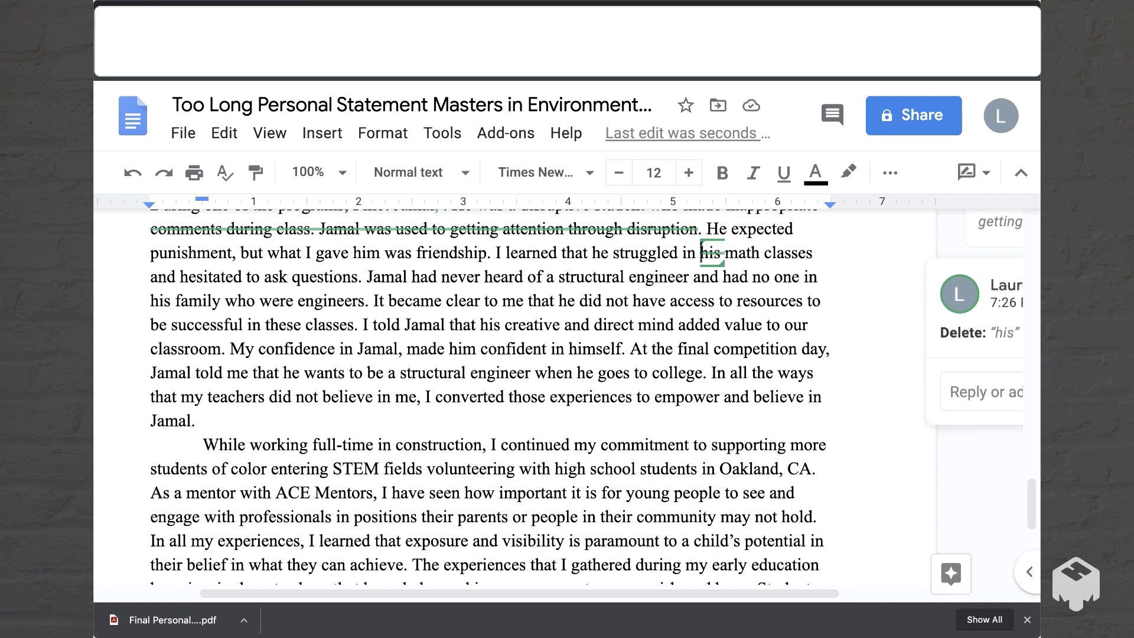
{"action": "scroll", "coordinate": [489, 396], "scroll_direction": "up", "scroll_amount": 1}
{"action": "left_click_drag", "start_coordinate": [367, 282], "coordinate": [369, 306]}
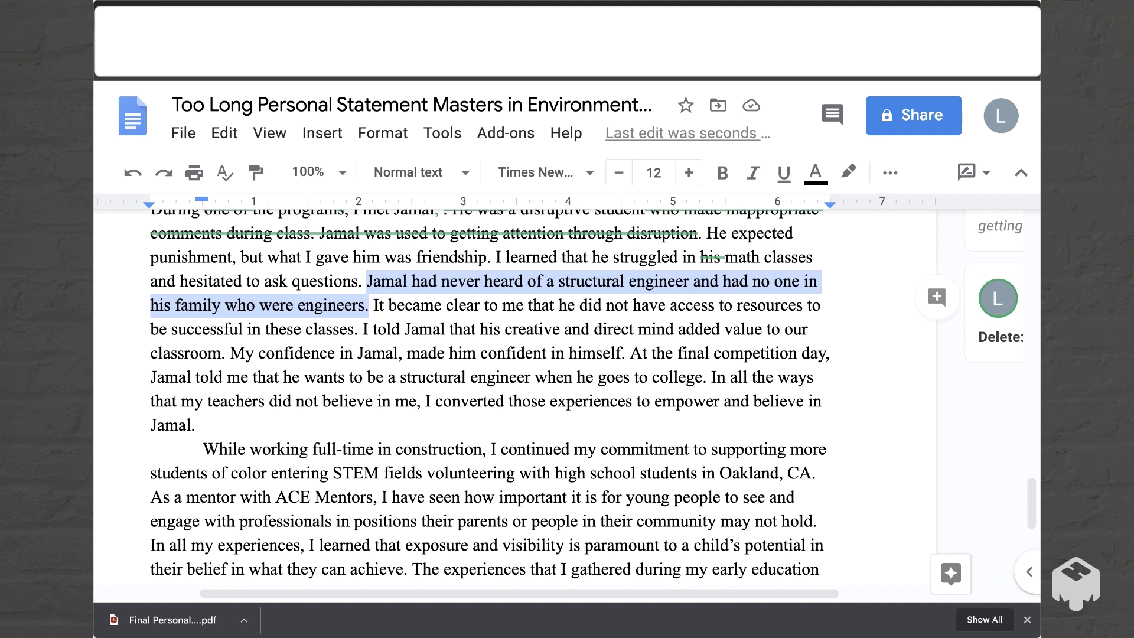
{"action": "left_click", "coordinate": [690, 281]}
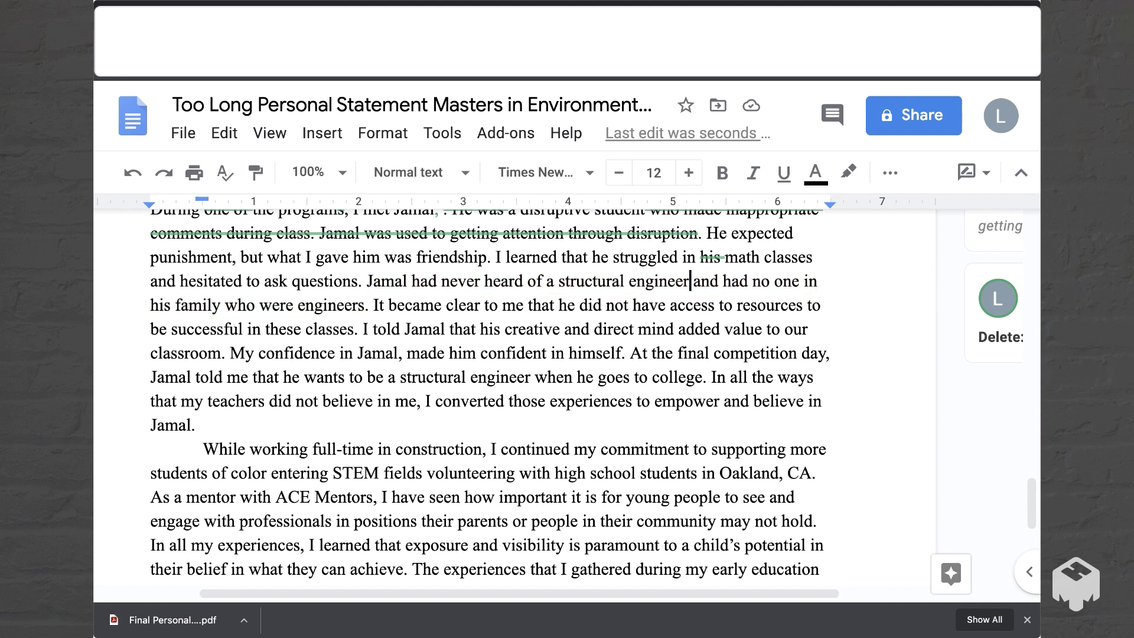
{"action": "left_click_drag", "start_coordinate": [690, 281], "coordinate": [365, 305]}
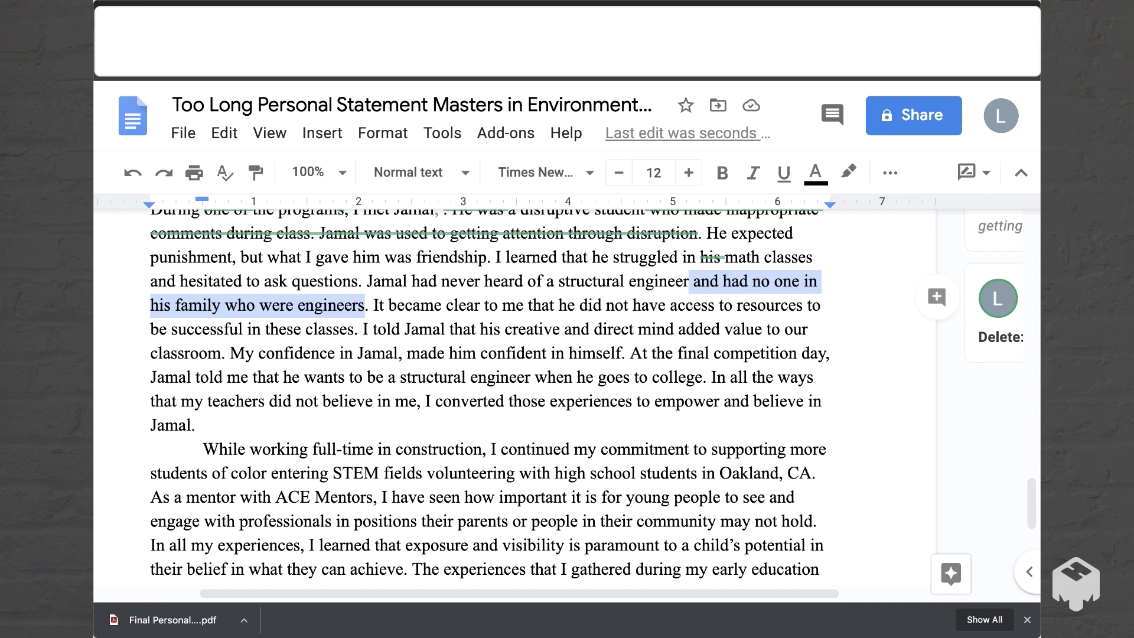
{"action": "key", "text": "BackSpace"}
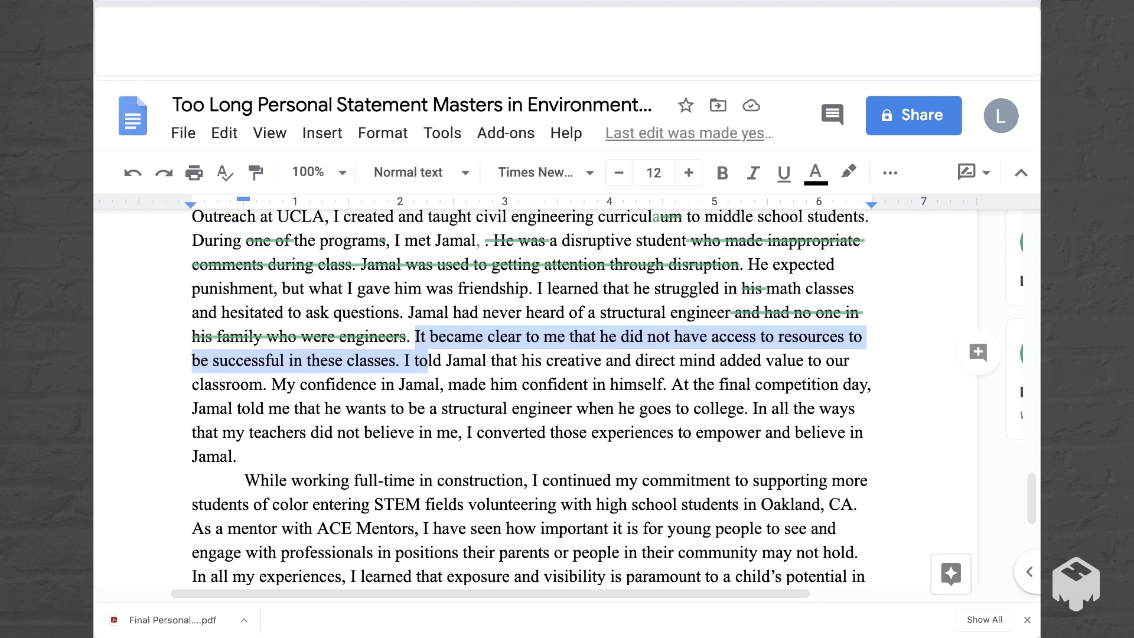
- Review the rest of the second paragraph and delete "to me" from "It became clear to me that he did not have access"
{"action": "left_click_drag", "start_coordinate": [427, 360], "coordinate": [426, 383]}
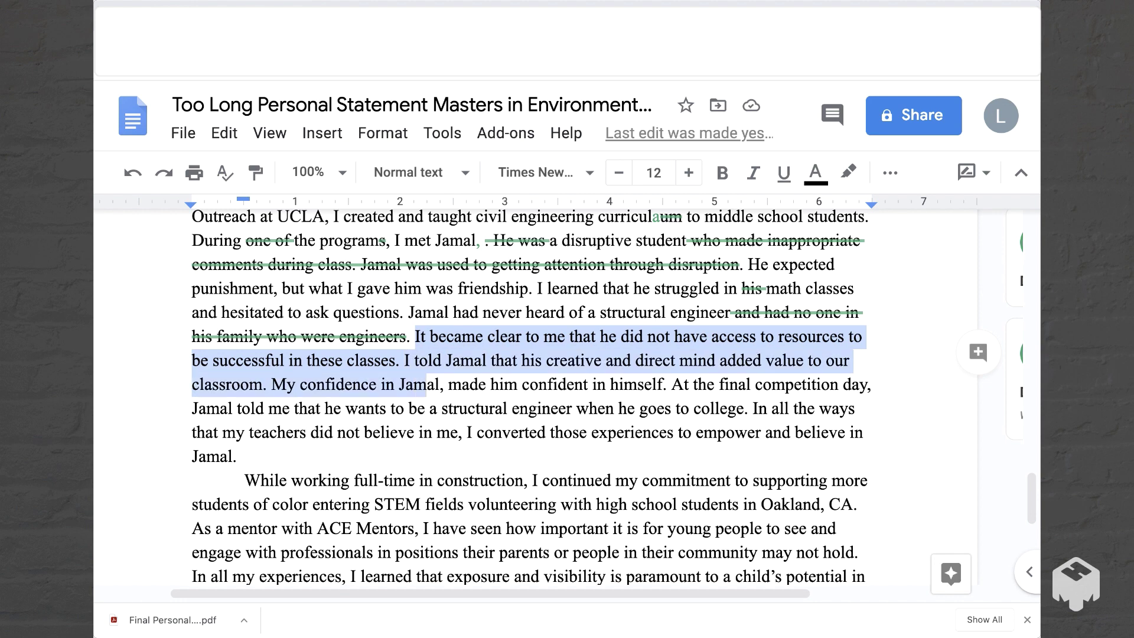
{"action": "left_click_drag", "start_coordinate": [426, 384], "coordinate": [858, 408]}
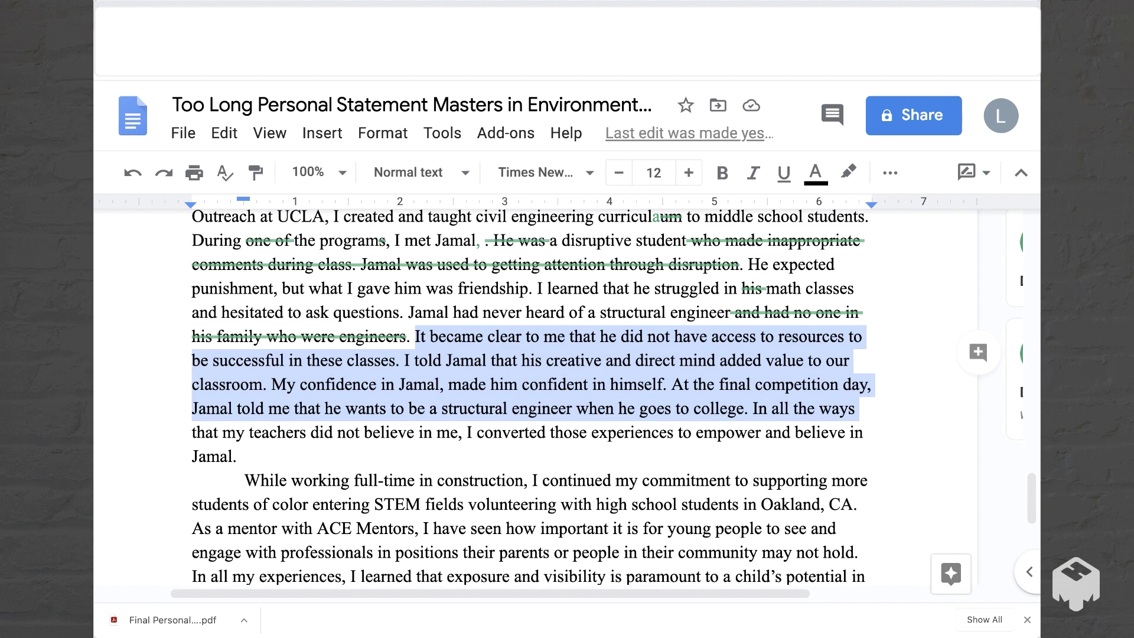
{"action": "left_click_drag", "start_coordinate": [858, 408], "coordinate": [866, 432]}
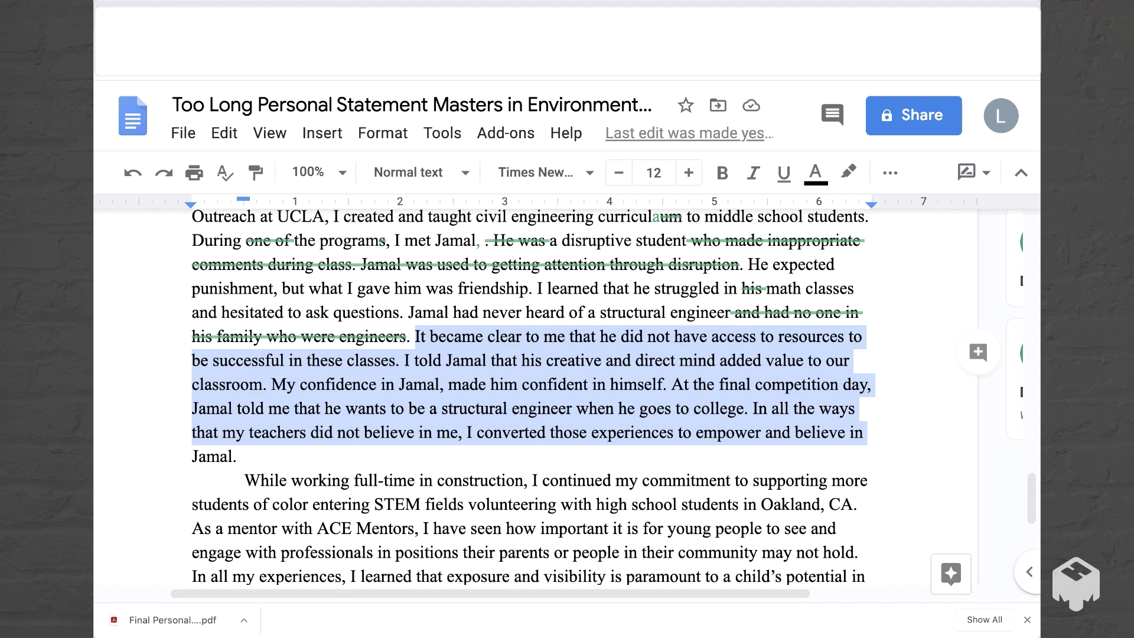
{"action": "left_click", "coordinate": [560, 360]}
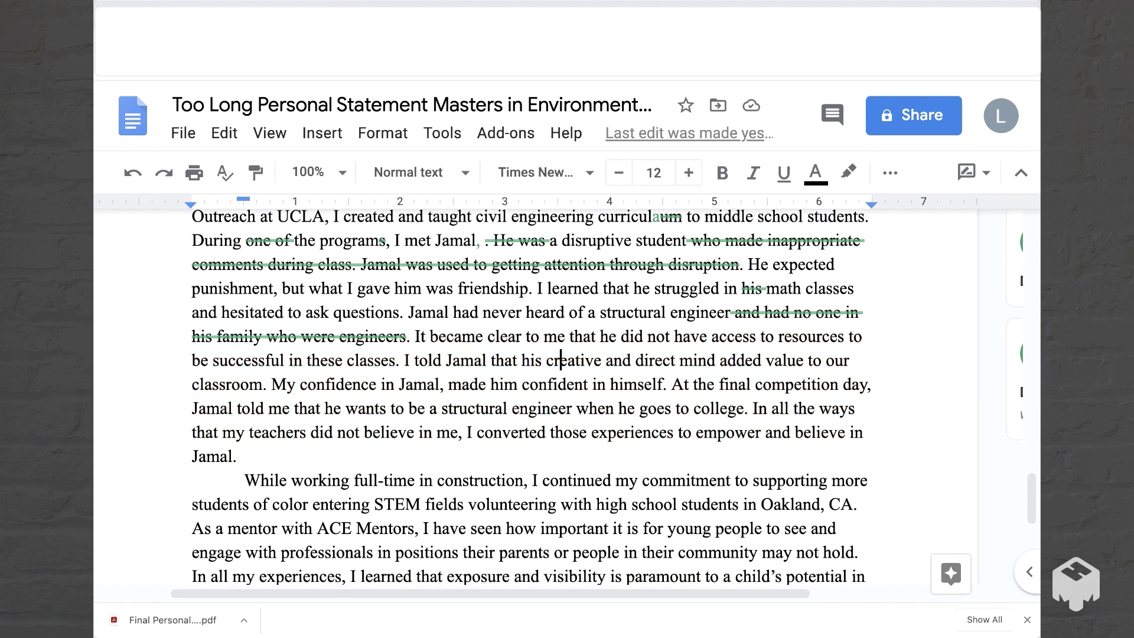
{"action": "left_click", "coordinate": [526, 337]}
{"action": "key", "text": "alt+shift+Right"}
{"action": "key", "text": "alt+shift+Right"}
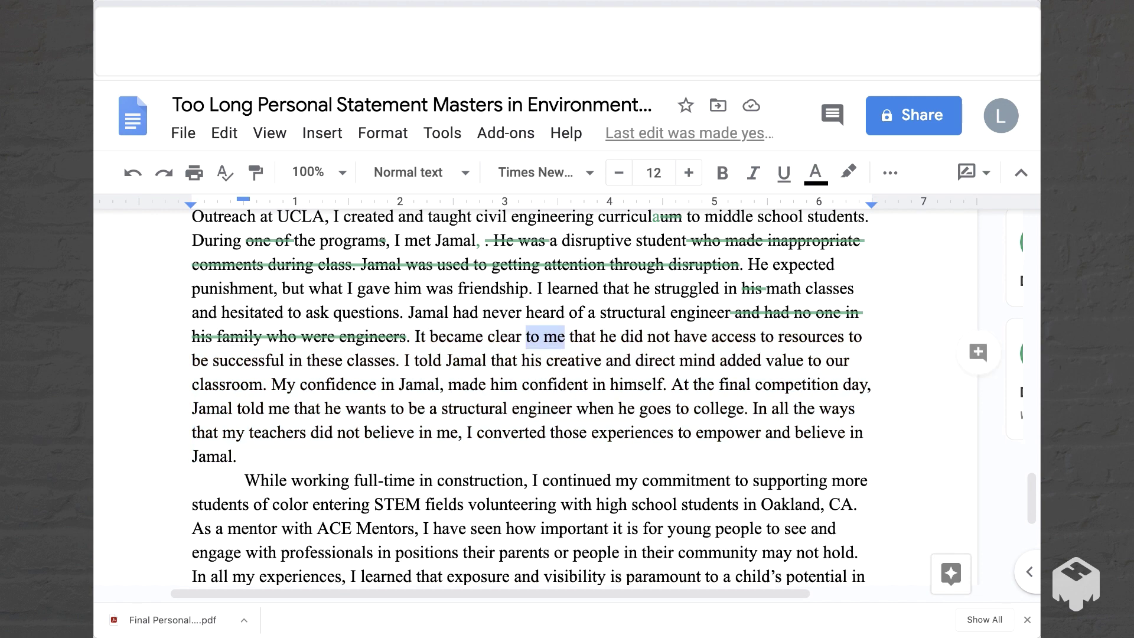
{"action": "key", "text": "BackSpace"}
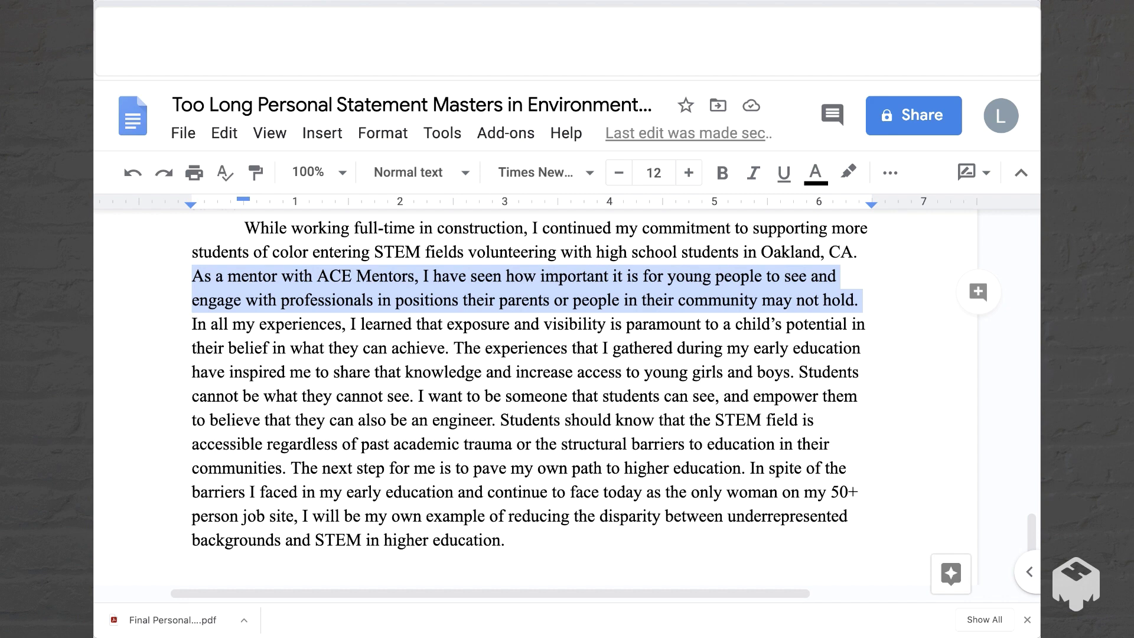
{"action": "left_click_drag", "start_coordinate": [192, 277], "coordinate": [312, 277]}
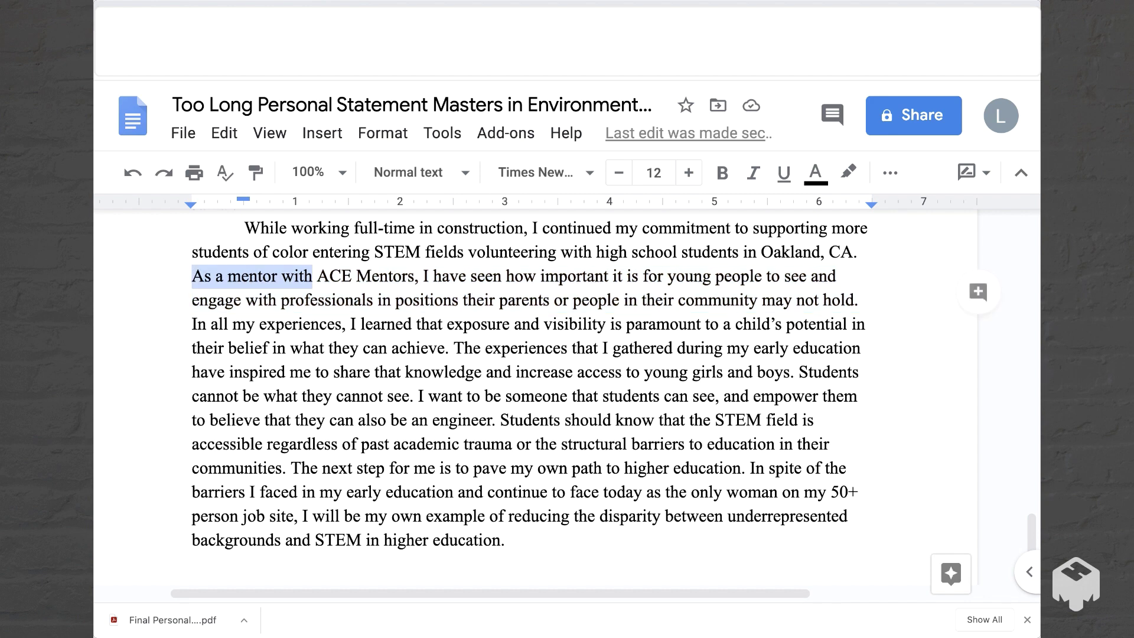
{"action": "type", "text": "Being an"}
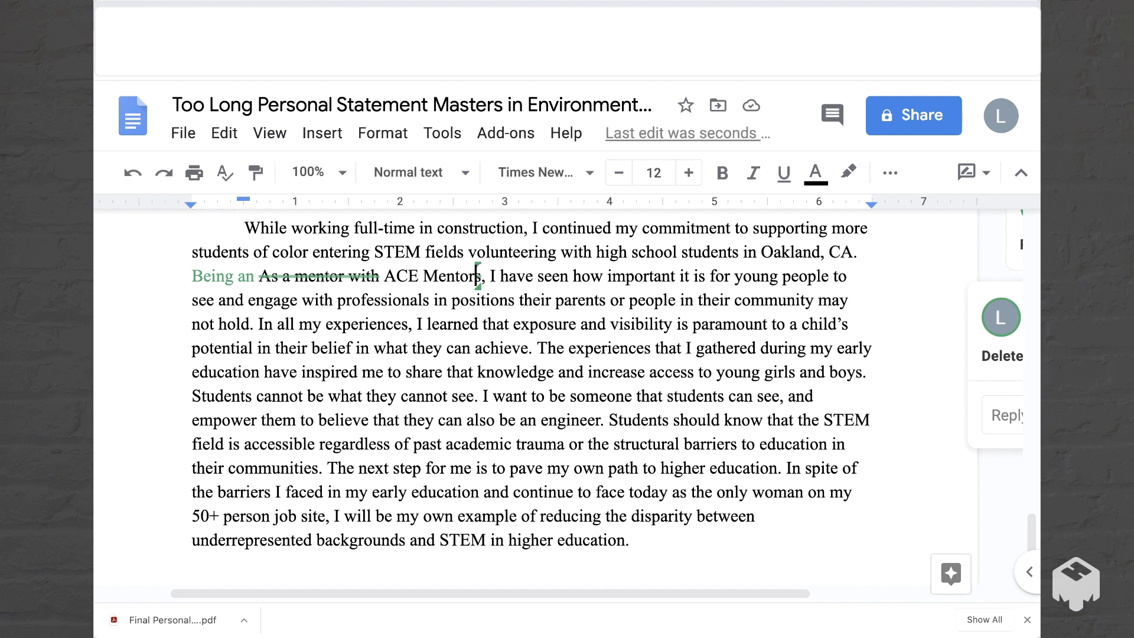
{"action": "key", "text": "super+z"}
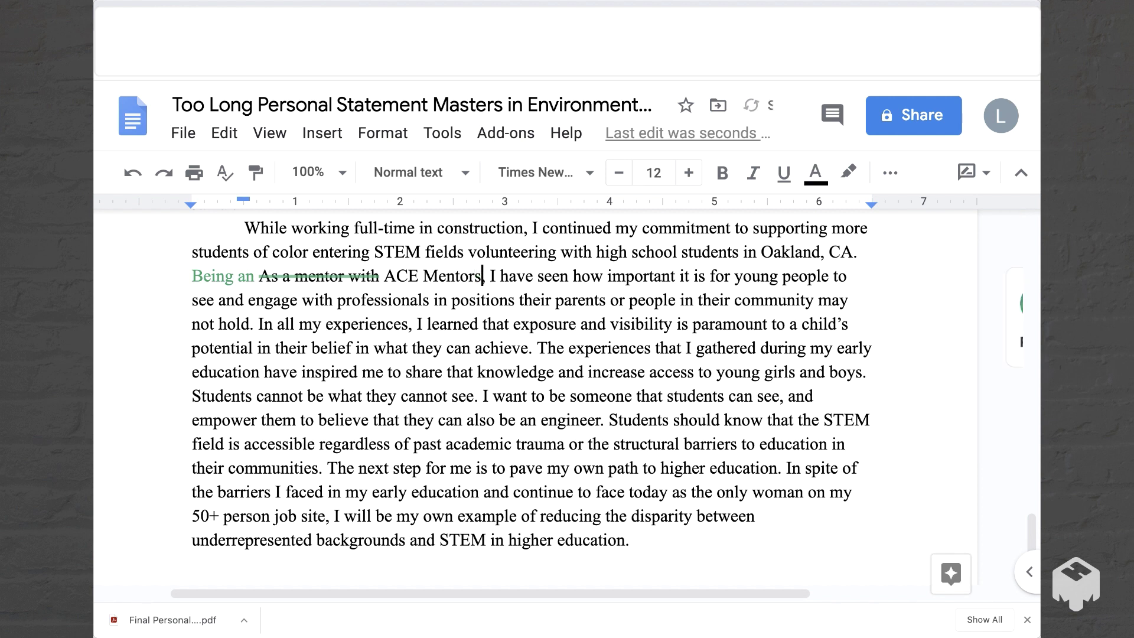
- Delete "with ACE Mentors" after "As a mentor" in the final paragraph
{"action": "left_click", "coordinate": [318, 277]}
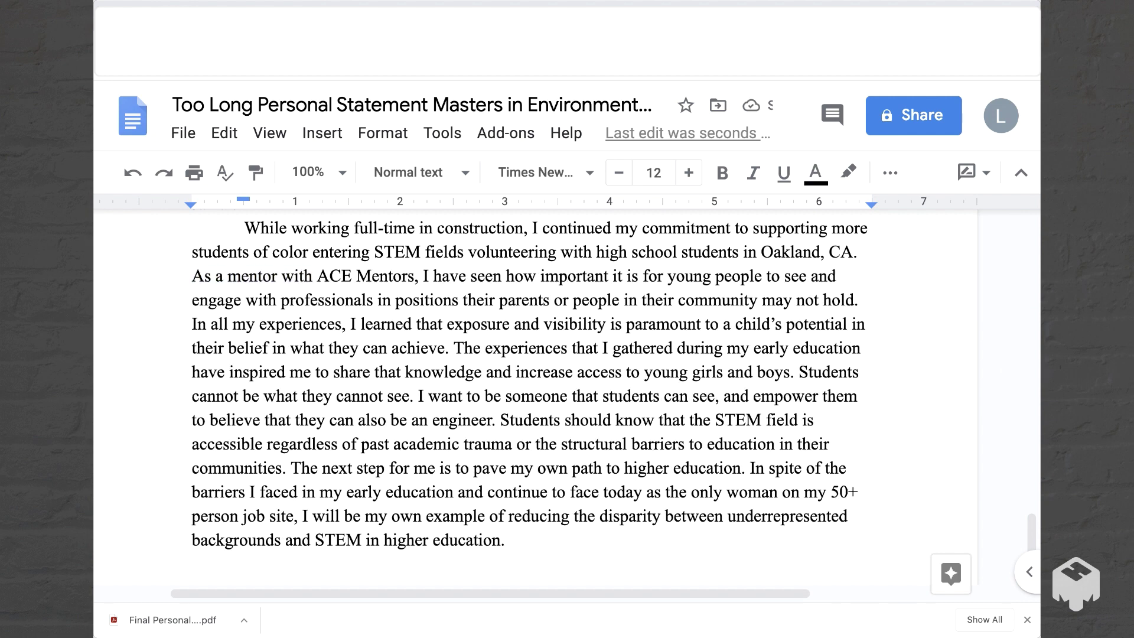
{"action": "left_click_drag", "start_coordinate": [278, 277], "coordinate": [415, 276]}
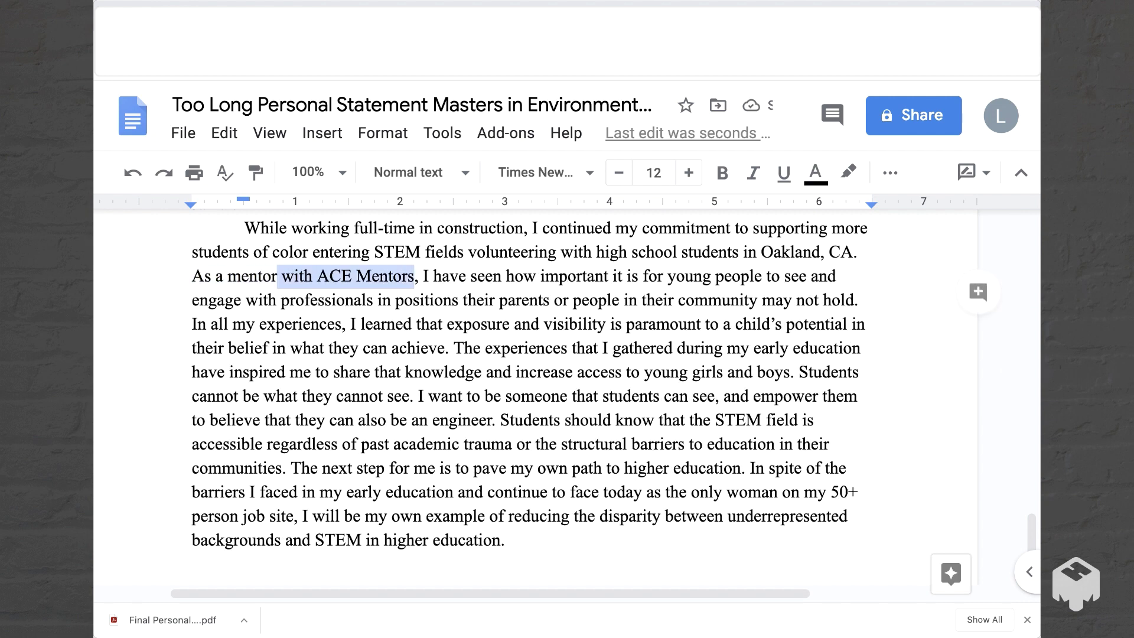
{"action": "key", "text": "BackSpace"}
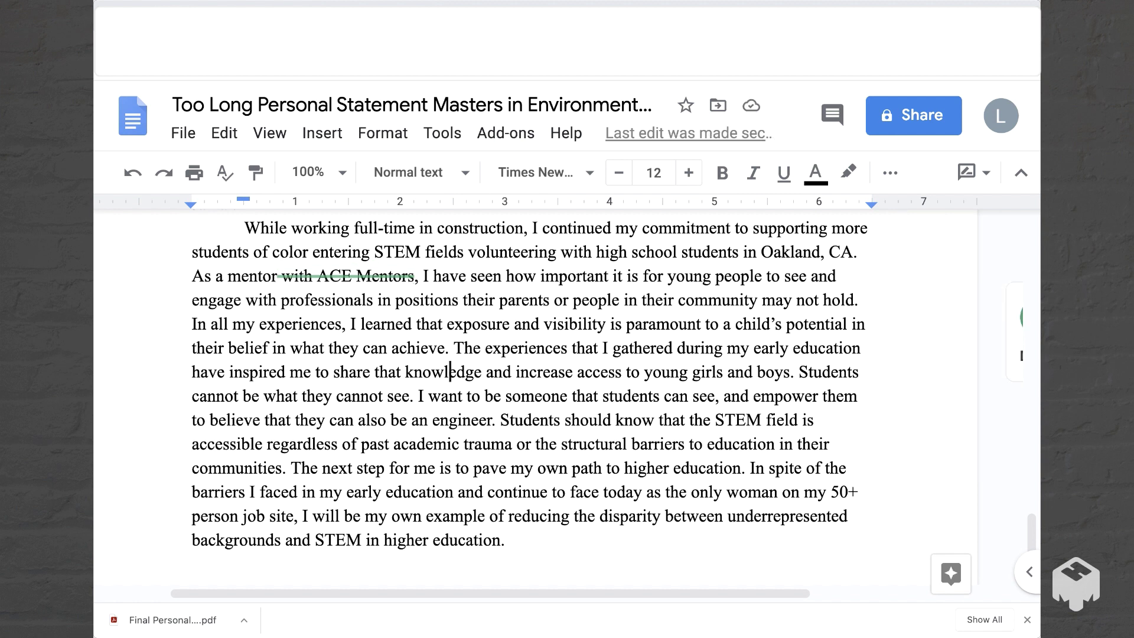
- Read through the rest of the final paragraph from "In all my experiences" to "STEM in higher education", looking for text to cut
{"action": "left_click_drag", "start_coordinate": [191, 323], "coordinate": [867, 349]}
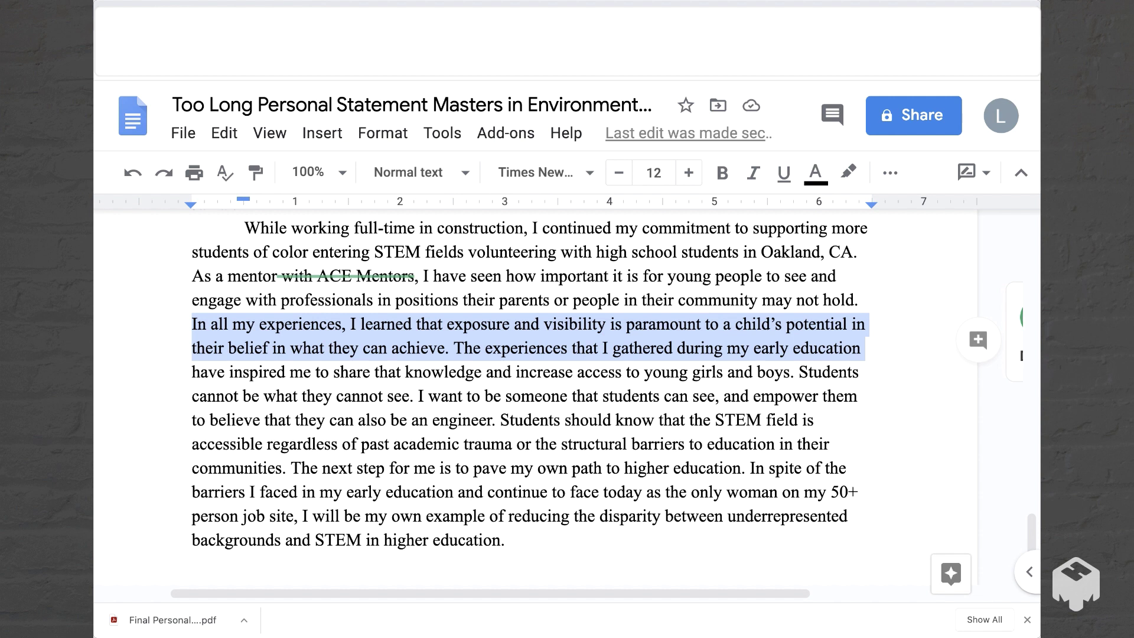
{"action": "key", "text": "shift+Down"}
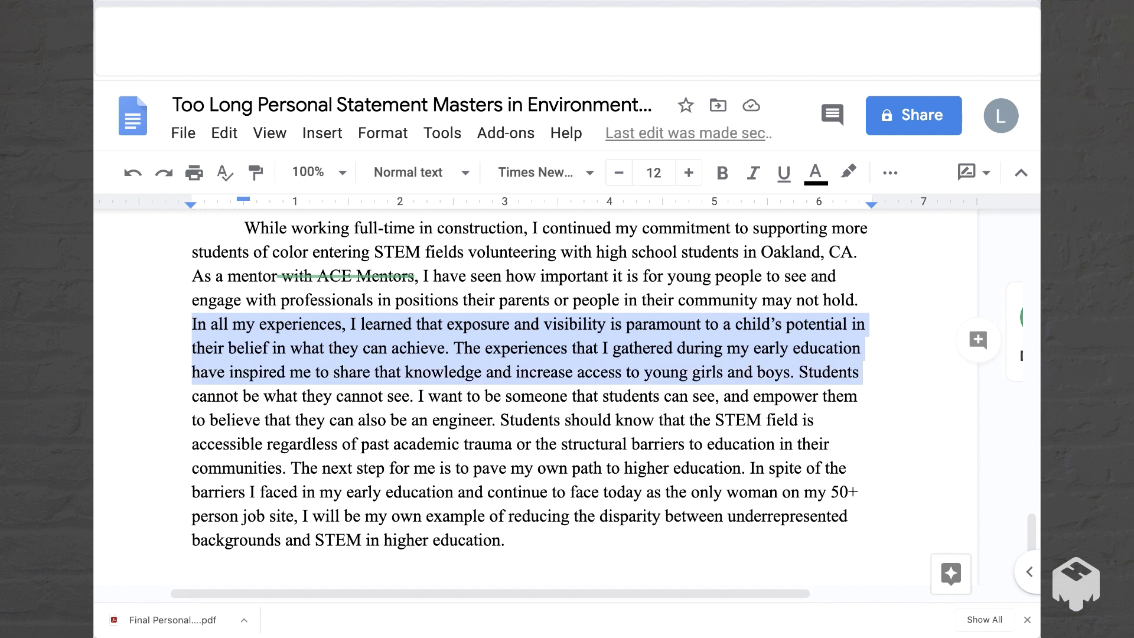
{"action": "key", "text": "shift+Down"}
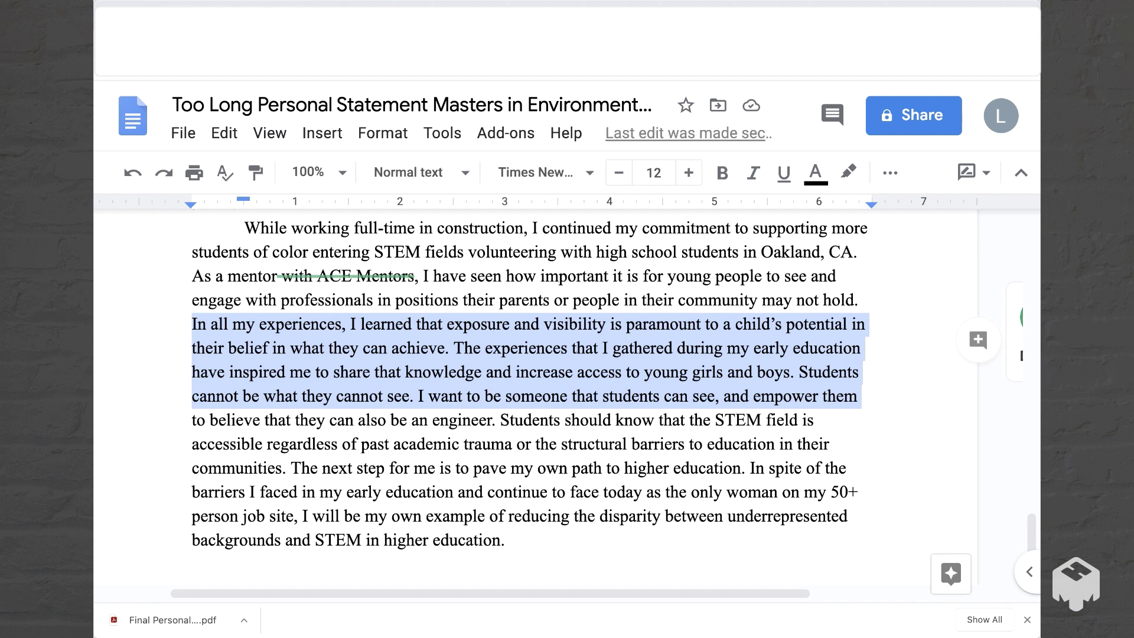
{"action": "key", "text": "shift+Down"}
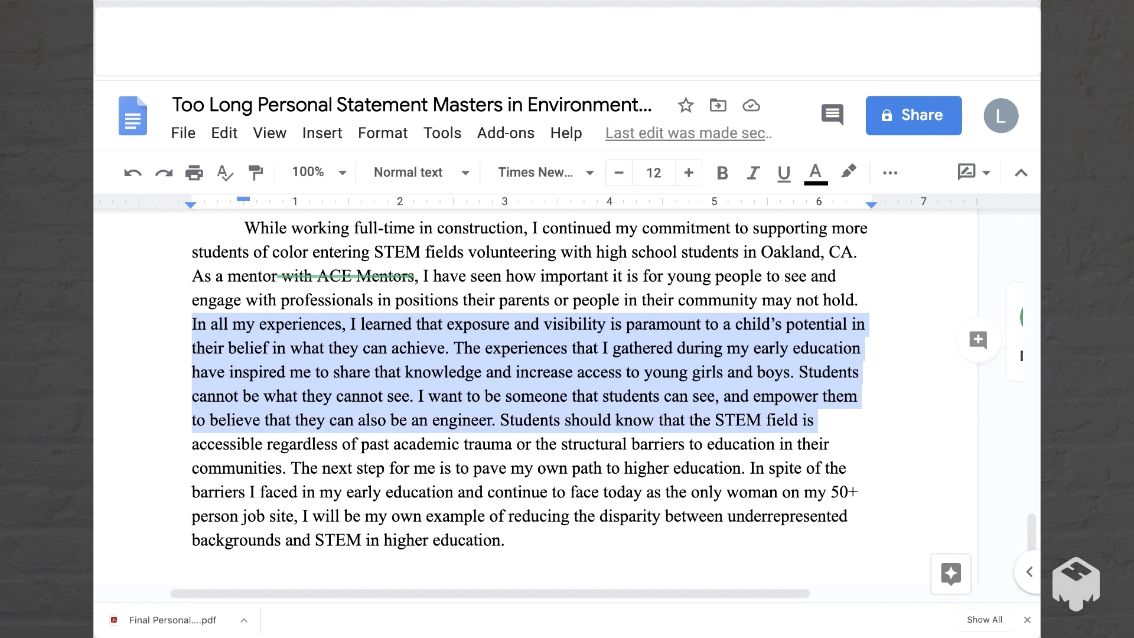
{"action": "key", "text": "shift+Down"}
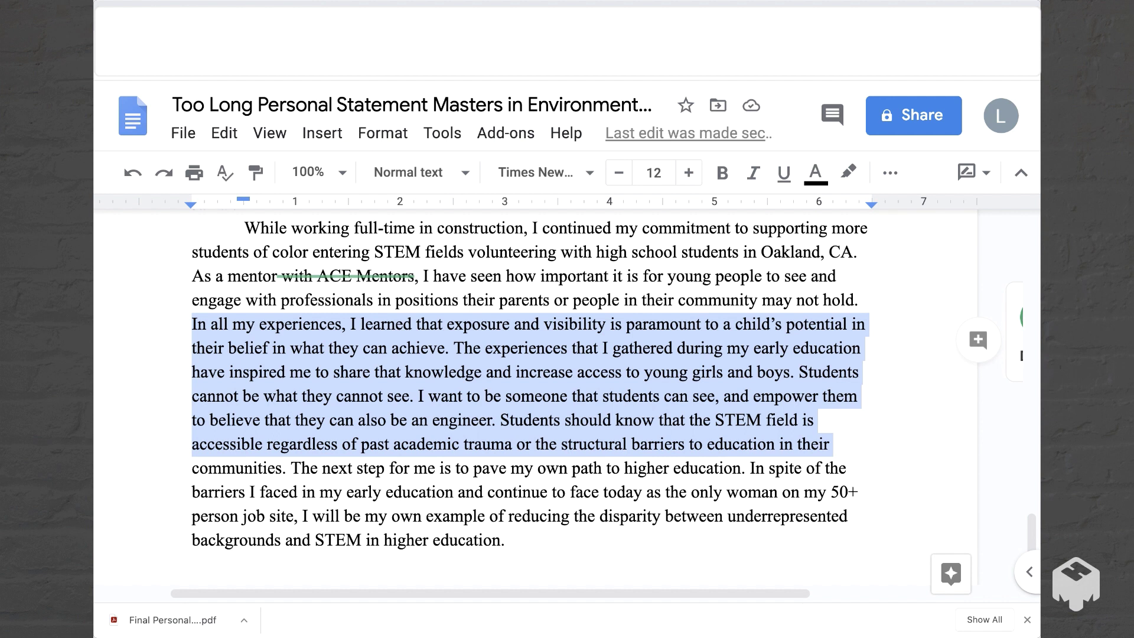
{"action": "key", "text": "shift+Down"}
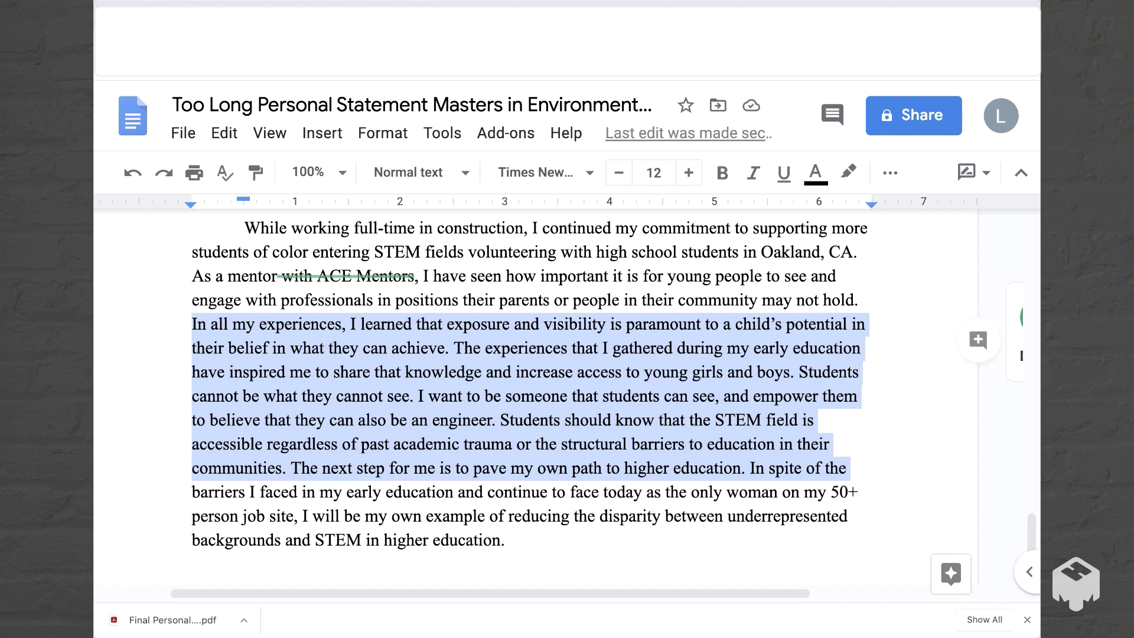
{"action": "key", "text": "shift+Down"}
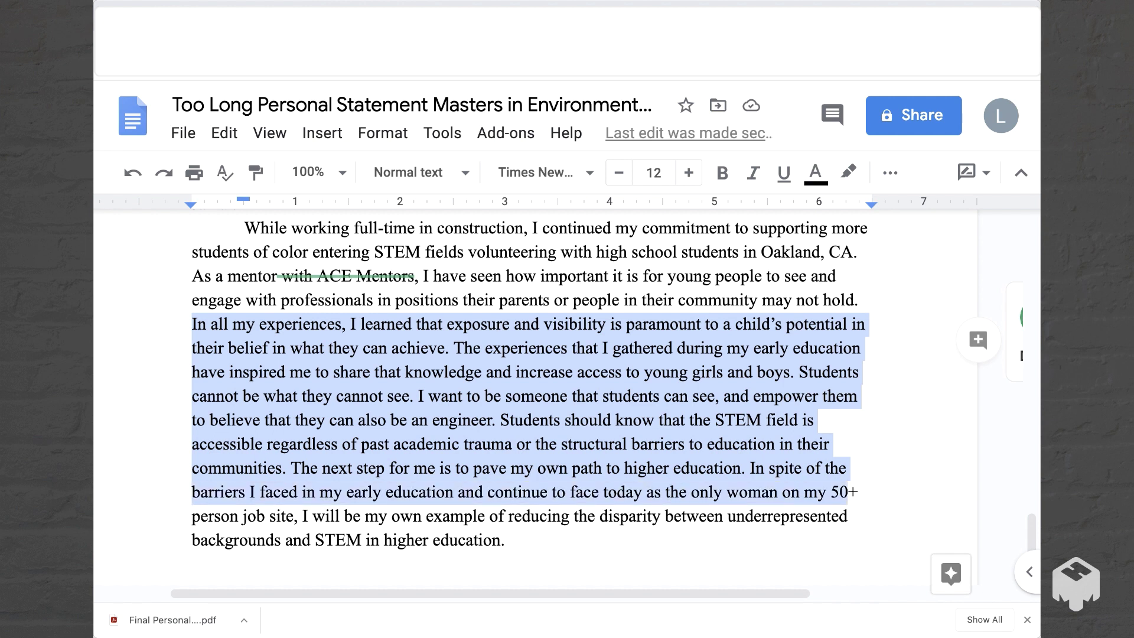
{"action": "key", "text": "shift+Right"}
{"action": "key", "text": "shift+Down"}
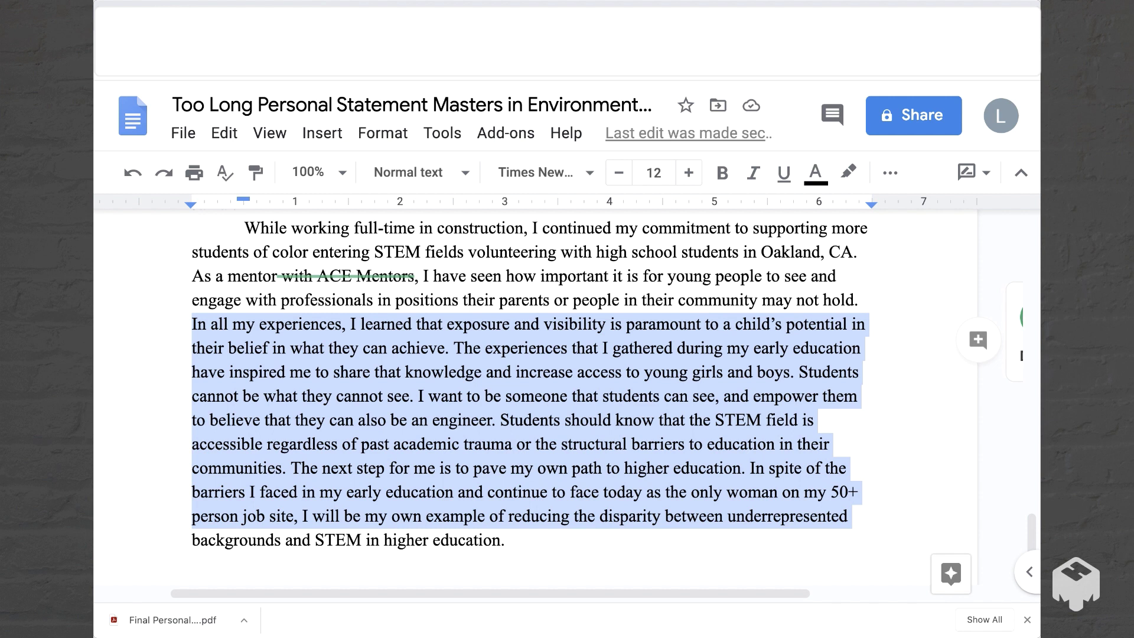
{"action": "key", "text": "shift+Down"}
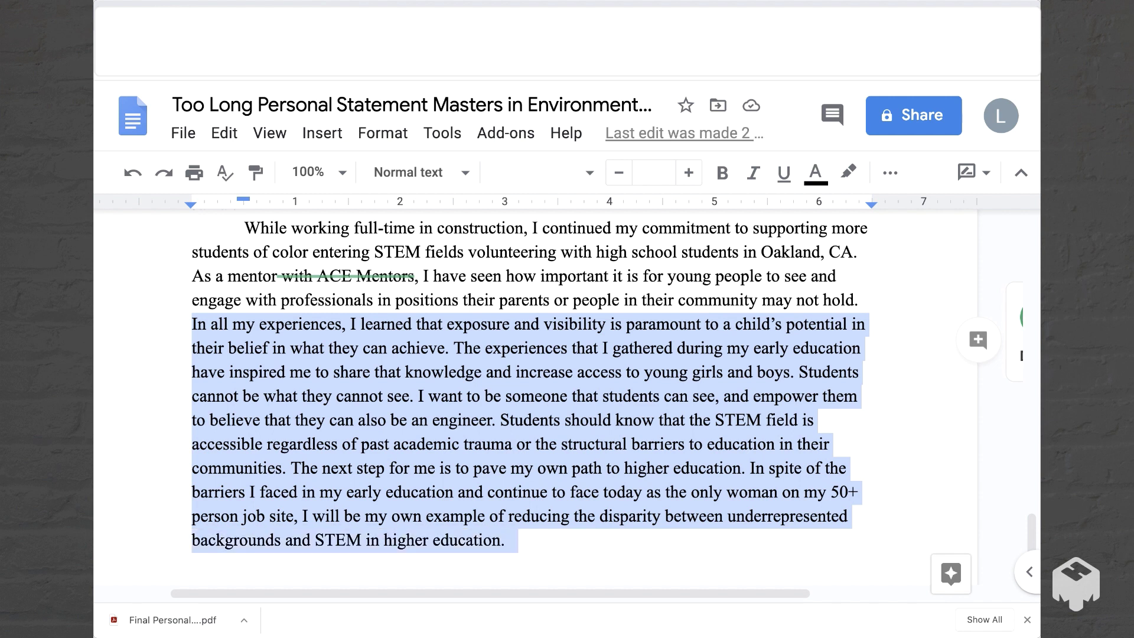
{"action": "left_click", "coordinate": [510, 540]}
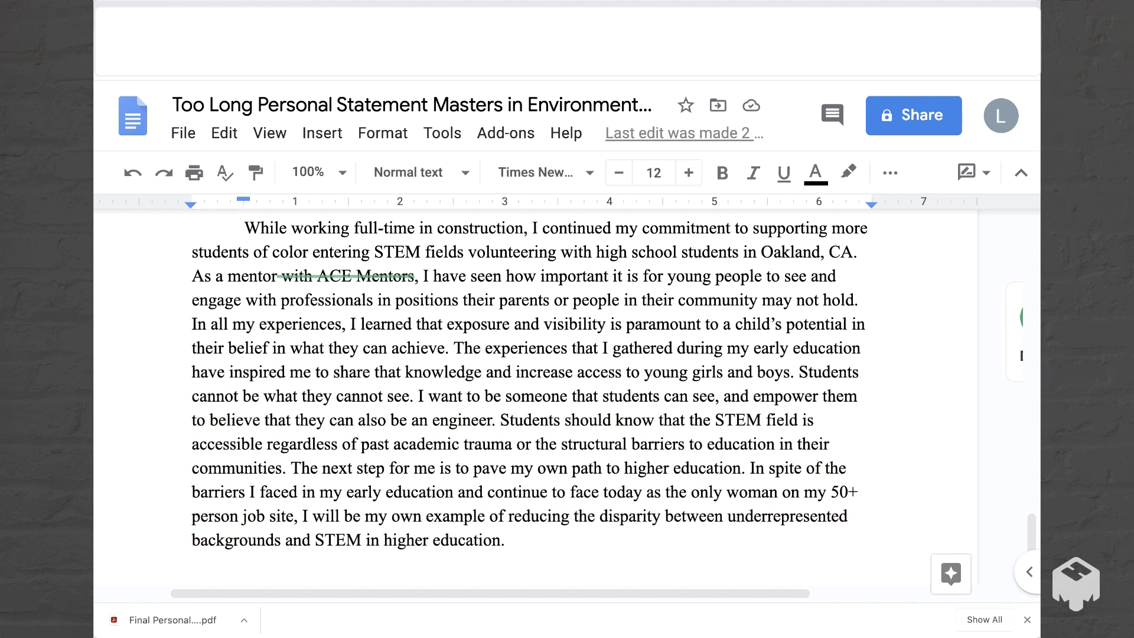
- Delete the two sentences from "In all my experiences, I learned" through "increase access to young girls and boys" in the final paragraph
{"action": "left_click_drag", "start_coordinate": [192, 324], "coordinate": [798, 372]}
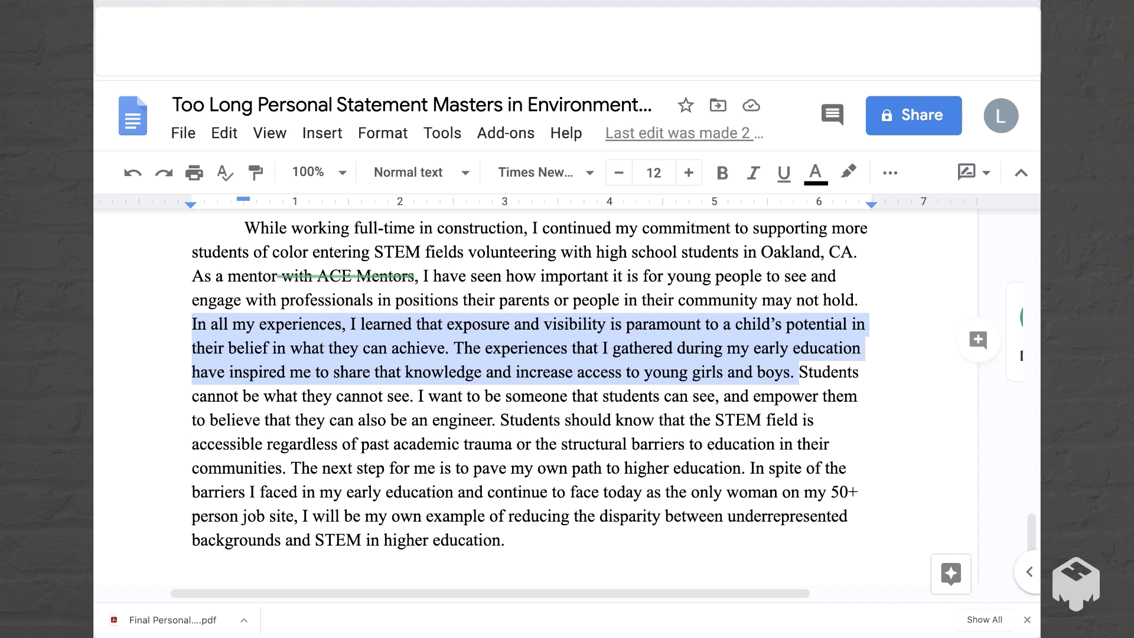
{"action": "key", "text": "BackSpace"}
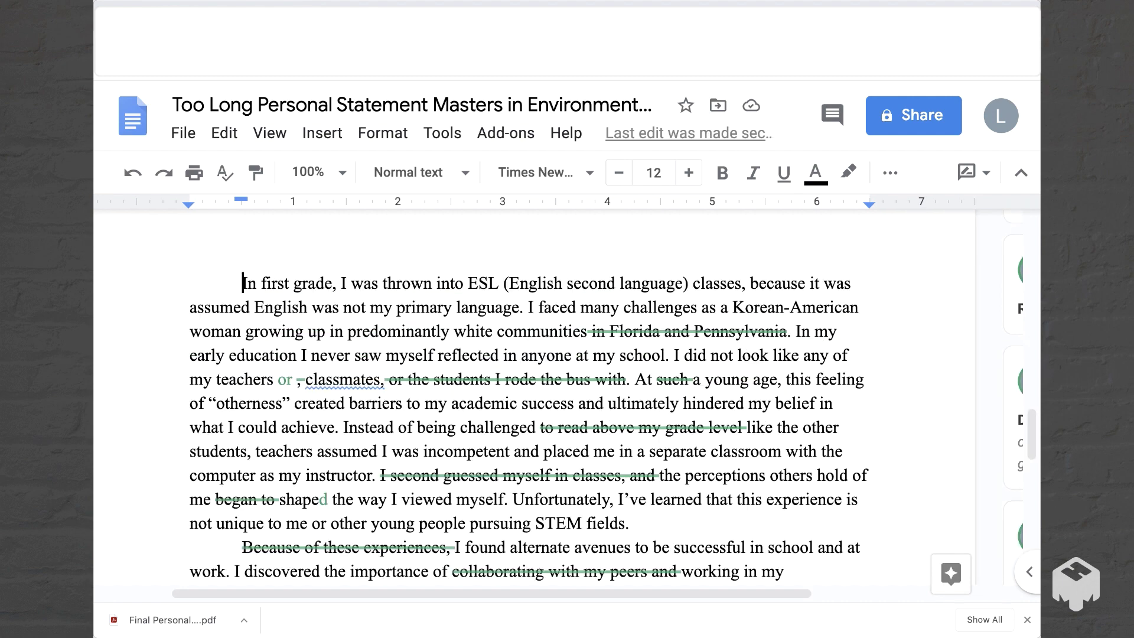
- Preview the document with all suggested edits accepted and check the word count of the whole shortened statement
{"action": "left_click_drag", "start_coordinate": [242, 283], "coordinate": [422, 451]}
{"action": "scroll", "coordinate": [529, 396], "scroll_direction": "down", "scroll_amount": 12}
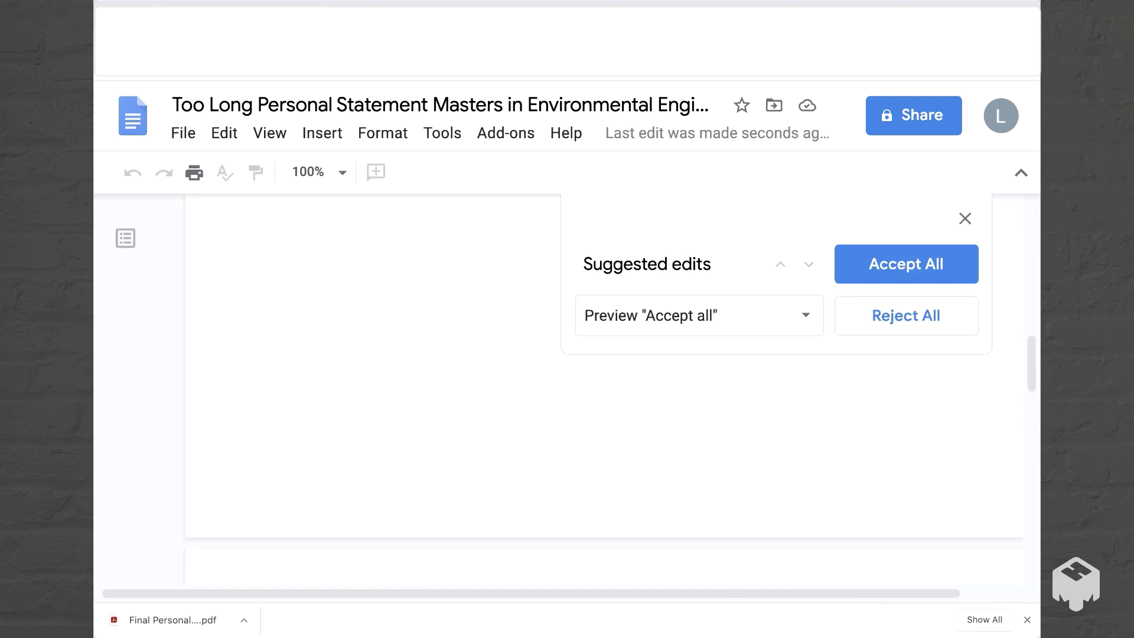
{"action": "scroll", "coordinate": [603, 390], "scroll_direction": "down", "scroll_amount": 8}
{"action": "scroll", "coordinate": [603, 390], "scroll_direction": "up", "scroll_amount": 2}
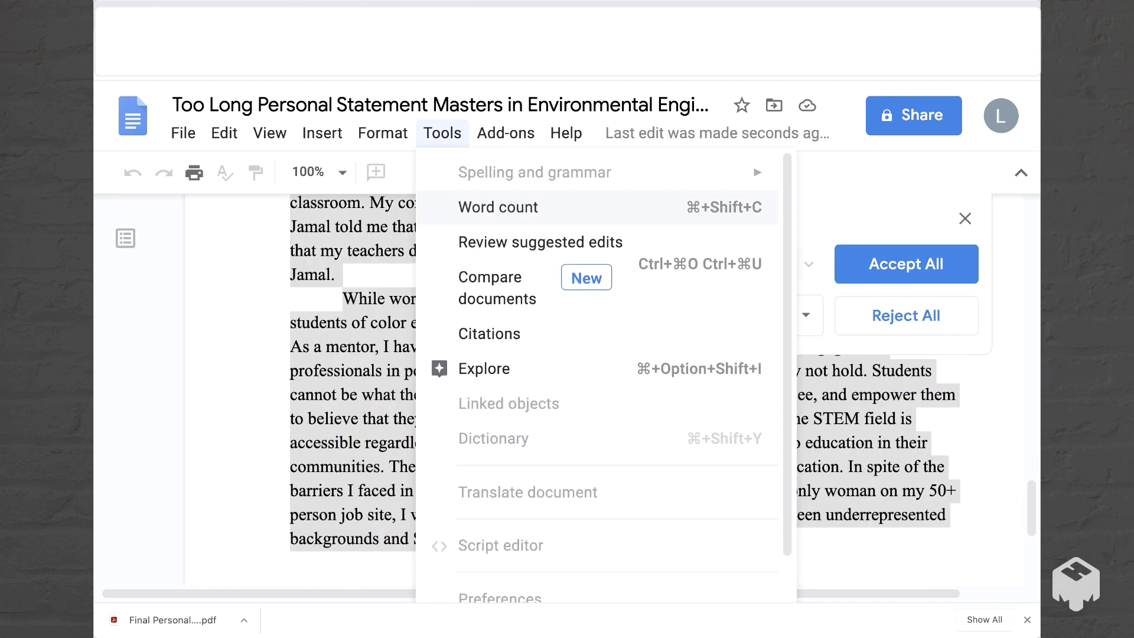
{"action": "key", "text": "super+shift+c"}
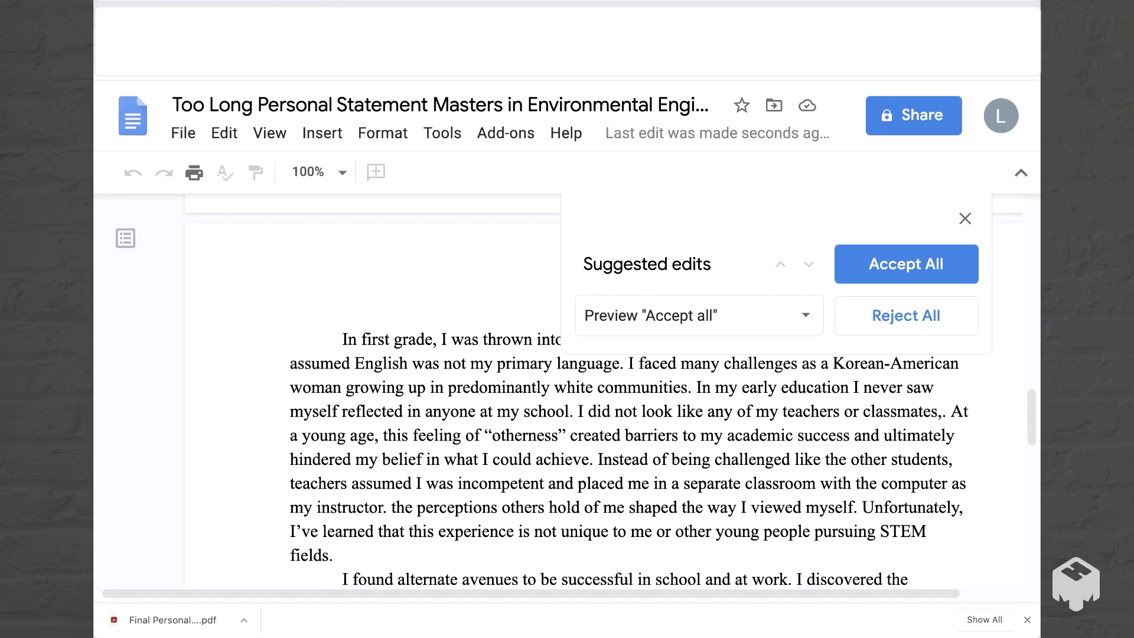
{"action": "scroll", "coordinate": [612, 399], "scroll_direction": "down", "scroll_amount": 4}
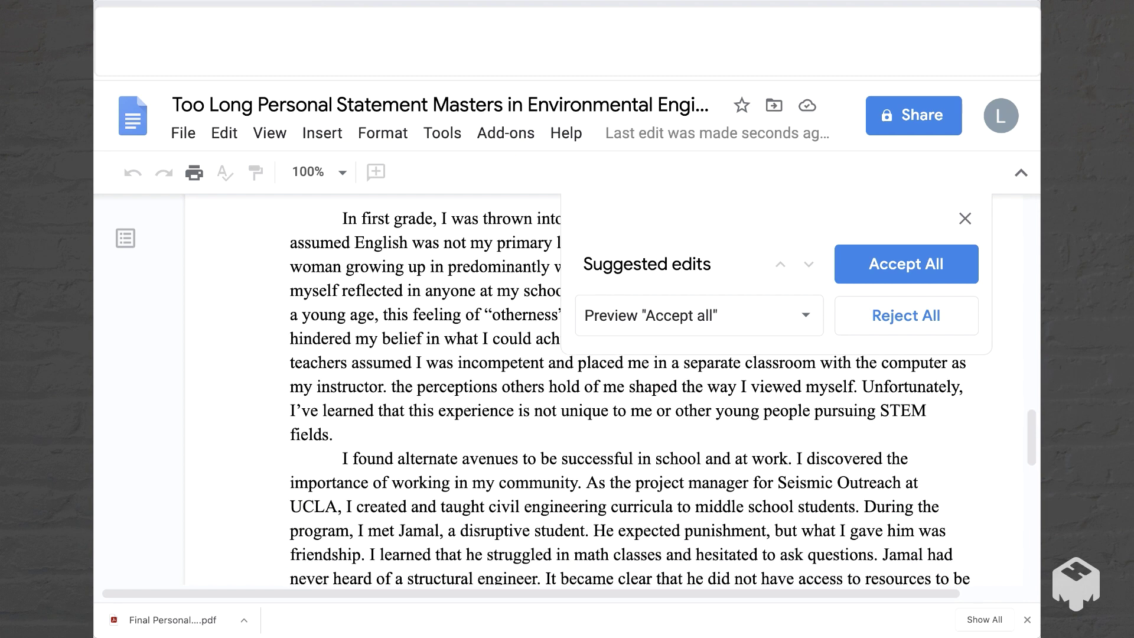